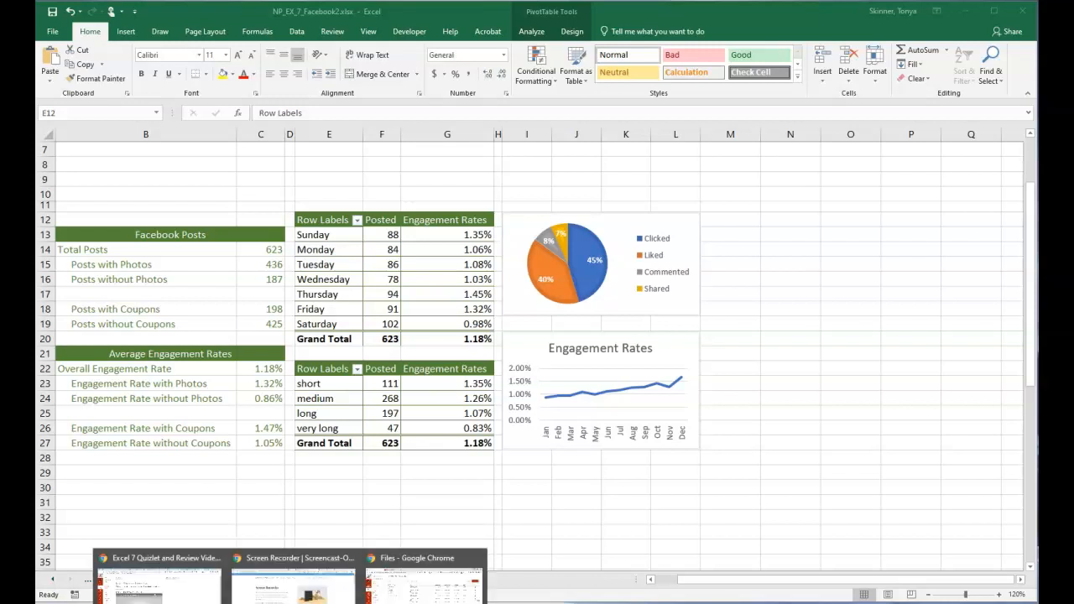
# - Bring the first worksheets of the workbook into view and select the Report sheet
pyautogui.click(133, 475)
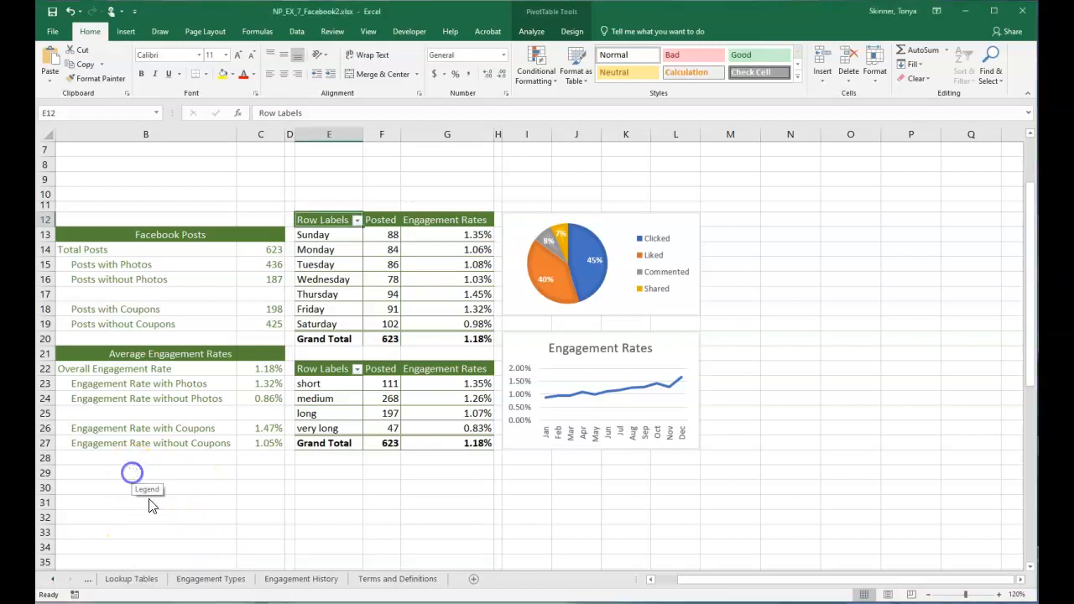
pyautogui.click(52, 579)
pyautogui.click(52, 579)
pyautogui.click(192, 579)
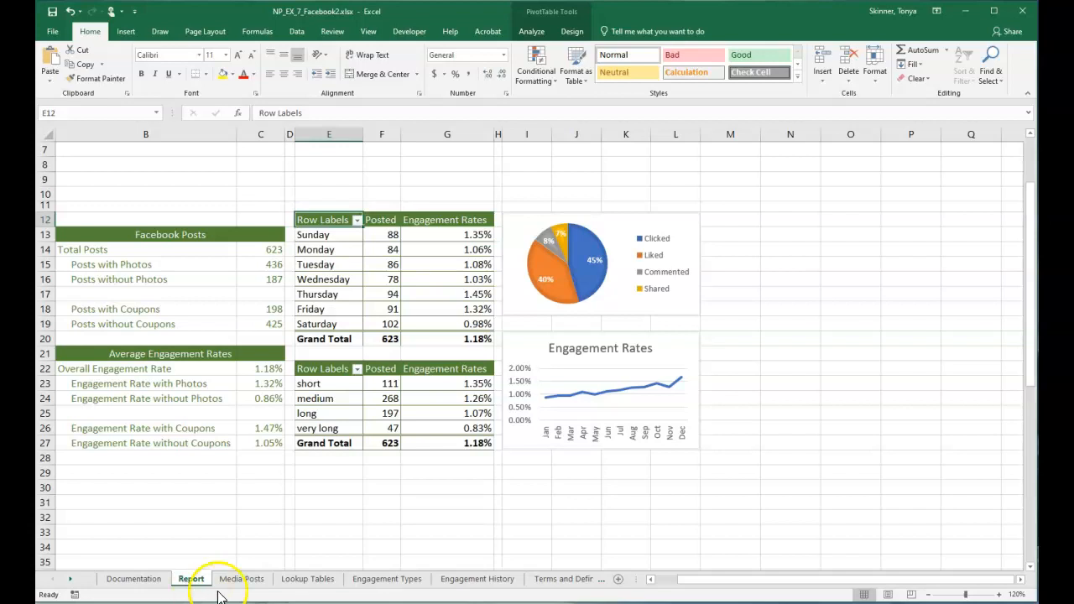
# - Insert PHOTO and COUPON slicers for the weekday PivotTable that starts at cell E12
pyautogui.click(329, 215)
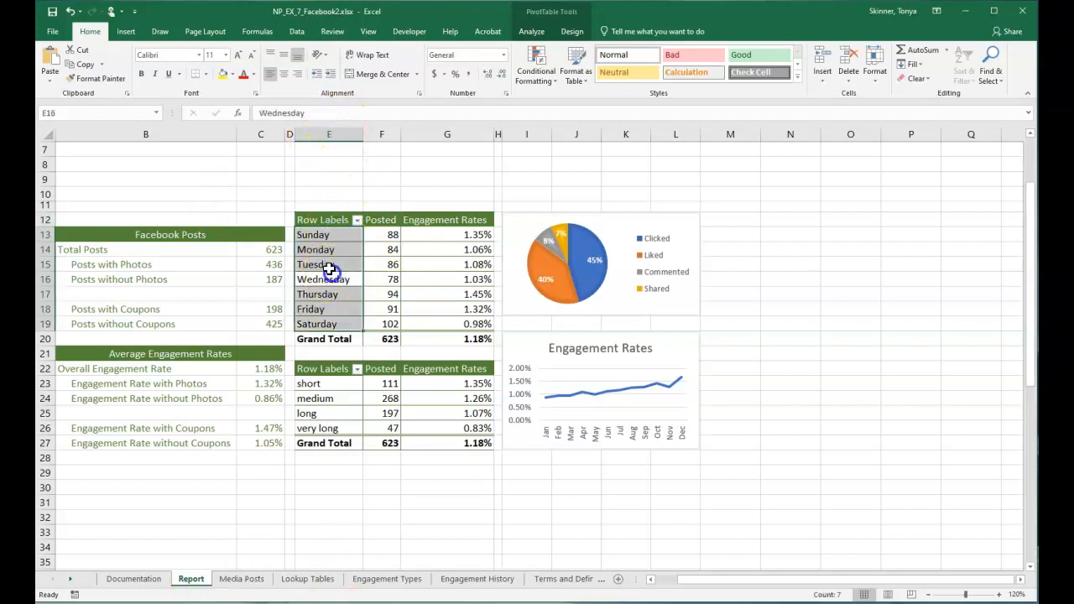
pyautogui.click(327, 219)
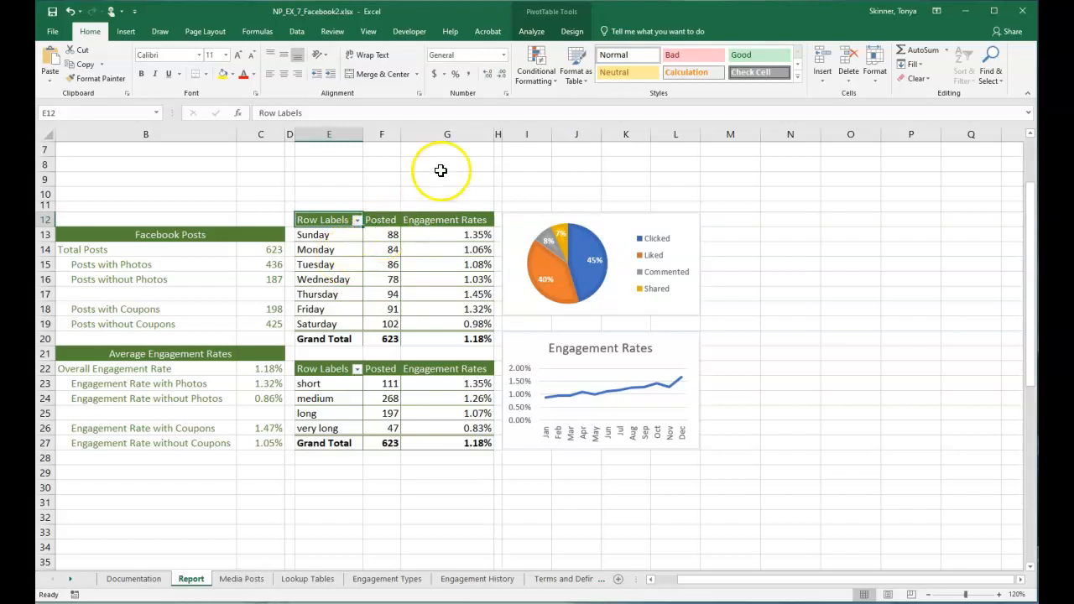
pyautogui.click(531, 32)
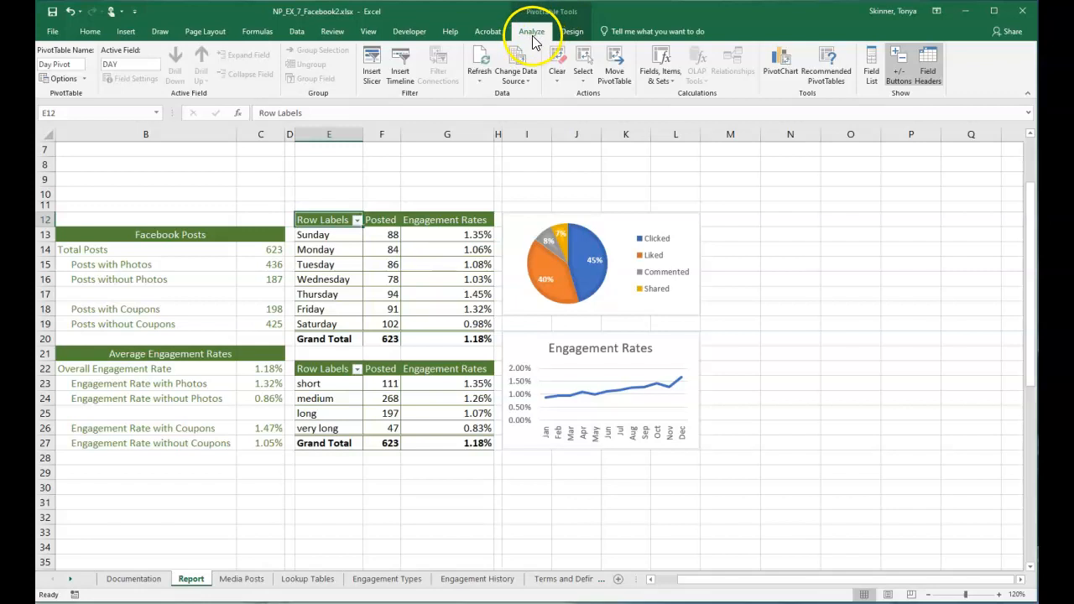
pyautogui.click(374, 67)
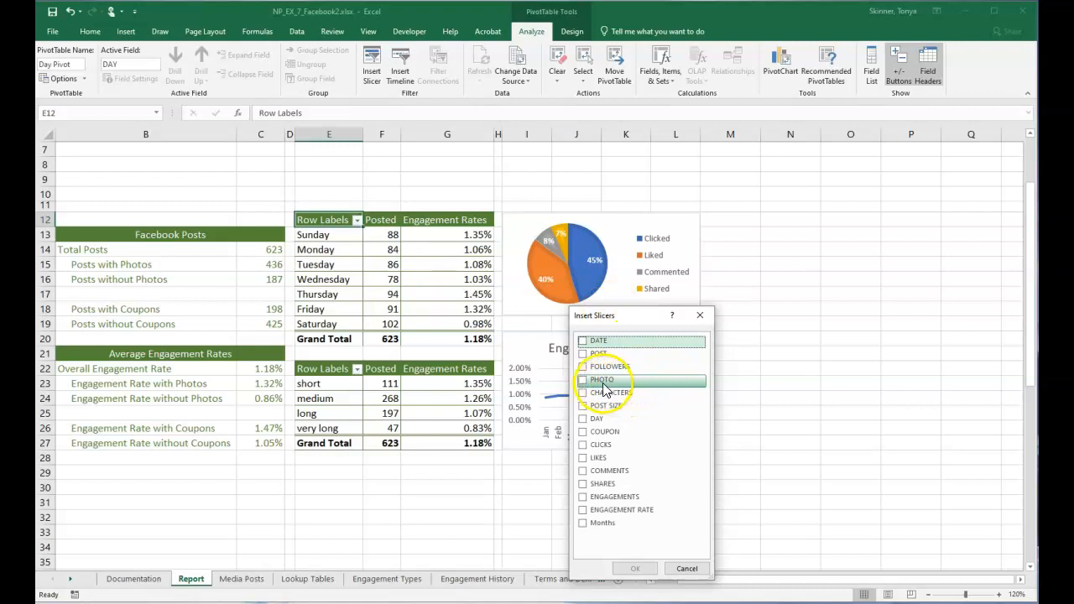
pyautogui.click(603, 380)
pyautogui.click(585, 432)
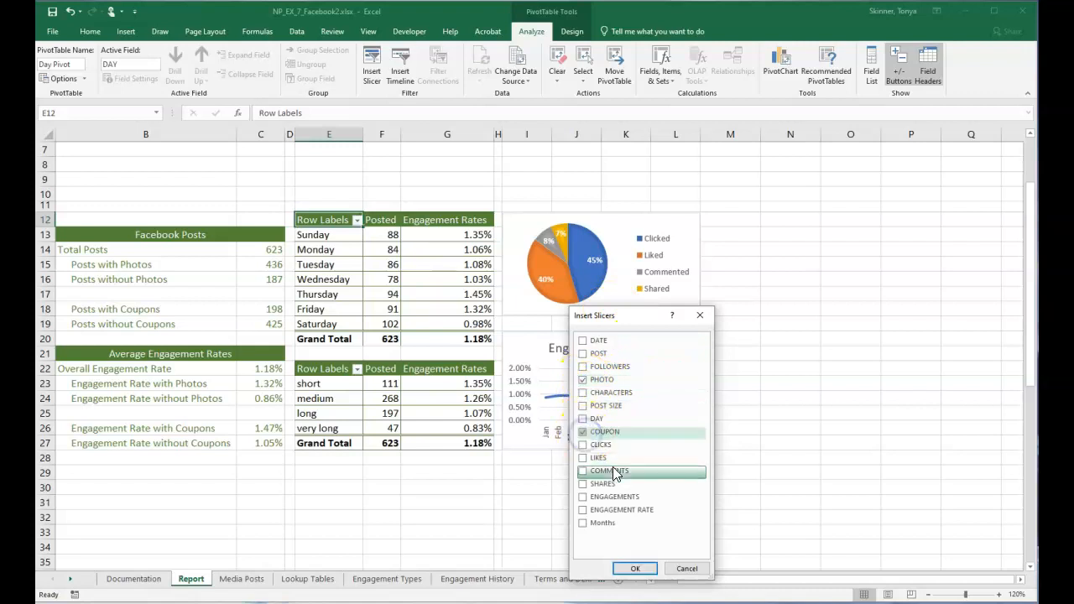
pyautogui.click(635, 571)
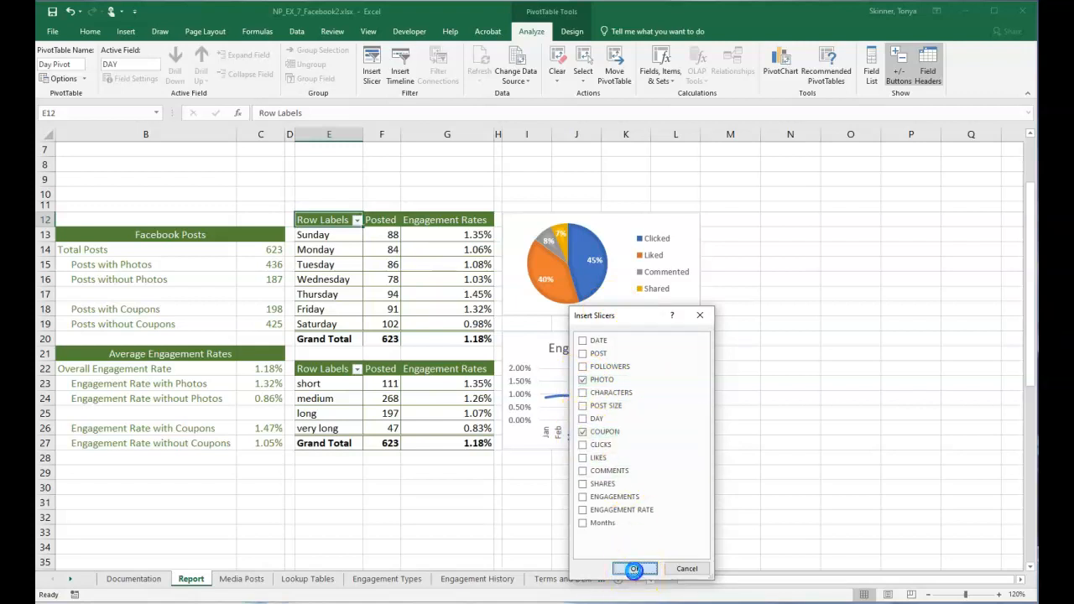
# - Separate the overlapping slicers and arrange the buttons of both the COUPON and PHOTO slicers in 2 columns
pyautogui.moveTo(635, 391); pyautogui.dragTo(787, 356)
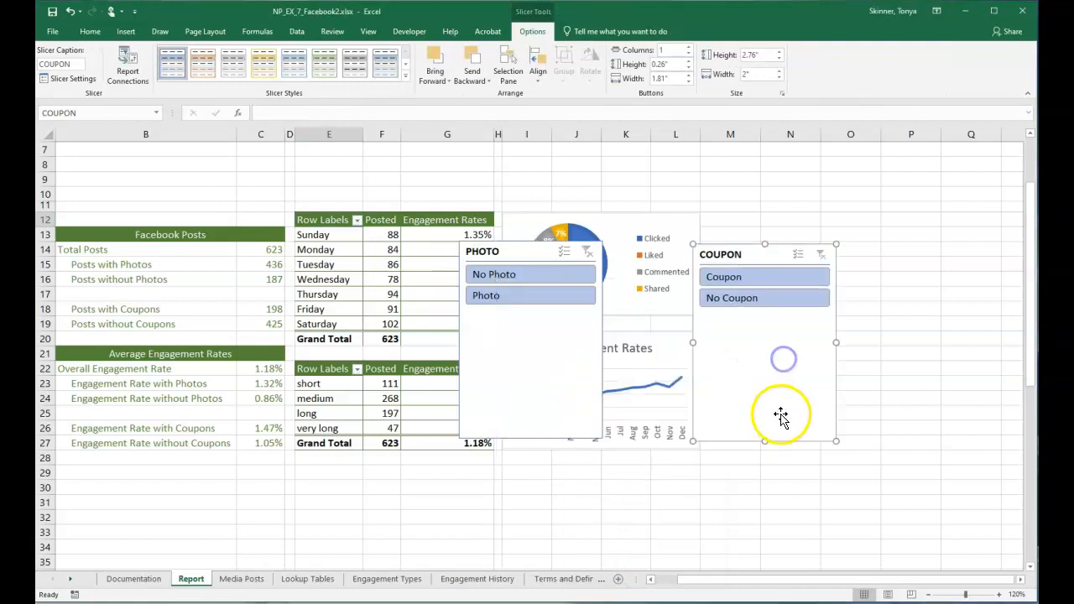
pyautogui.moveTo(1031, 243); pyautogui.dragTo(1031, 205)
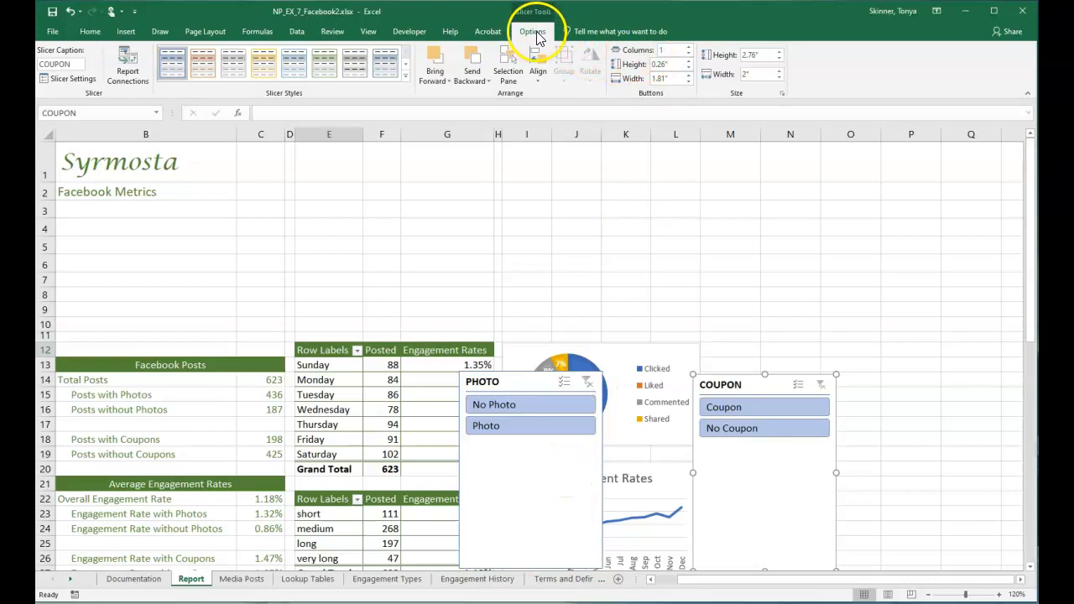
pyautogui.click(688, 46)
pyautogui.click(594, 440)
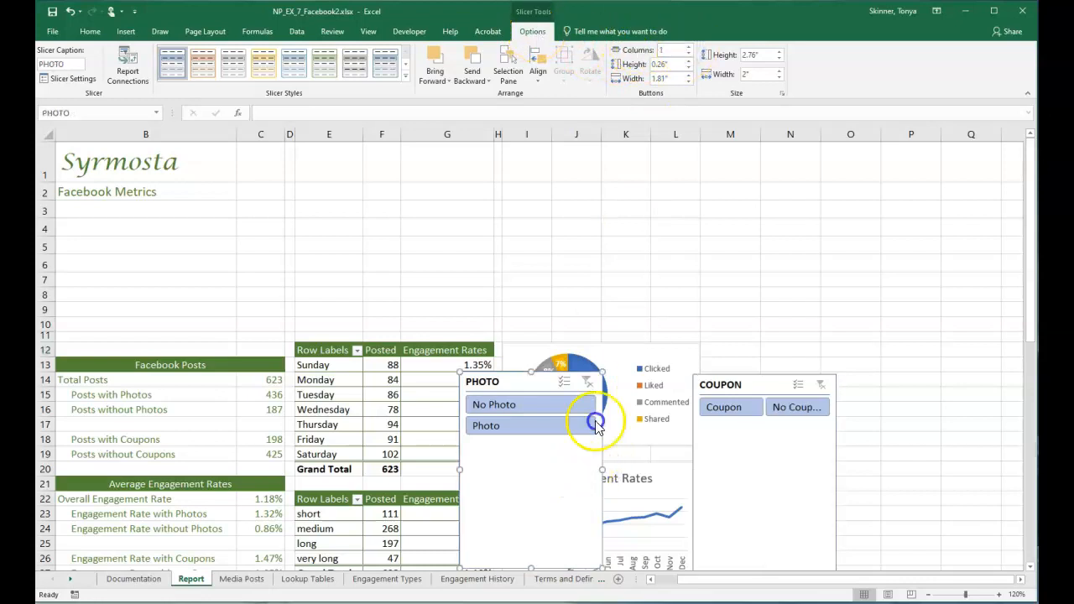
pyautogui.click(688, 46)
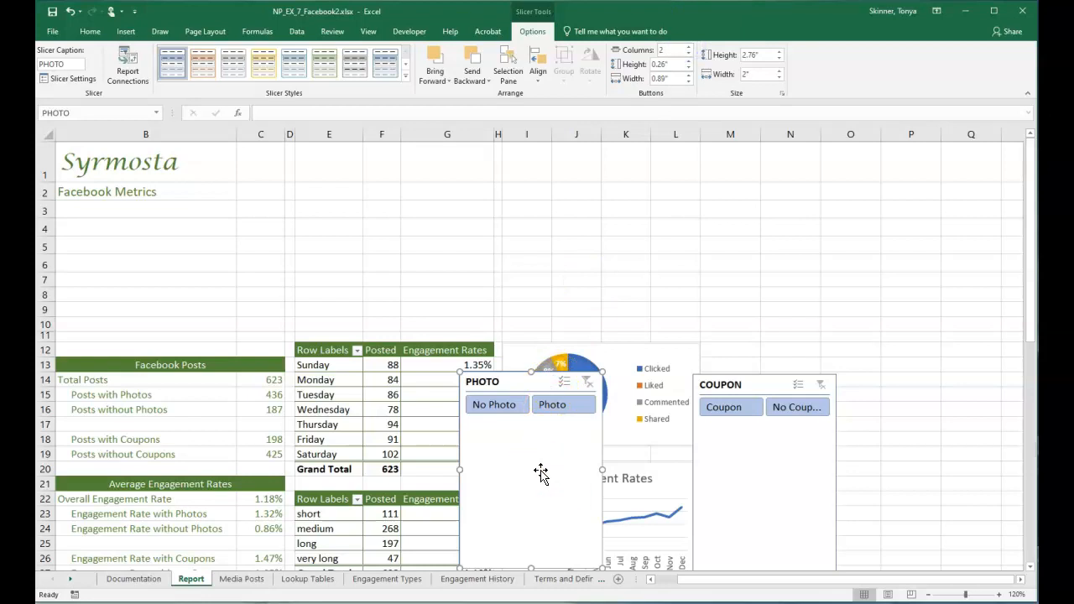
# - Place the PHOTO slicer over B4:C6 below the Facebook Metrics heading, resized to about 0.7" high and 3.14" wide
pyautogui.moveTo(539, 470); pyautogui.dragTo(156, 340)
pyautogui.click(651, 579)
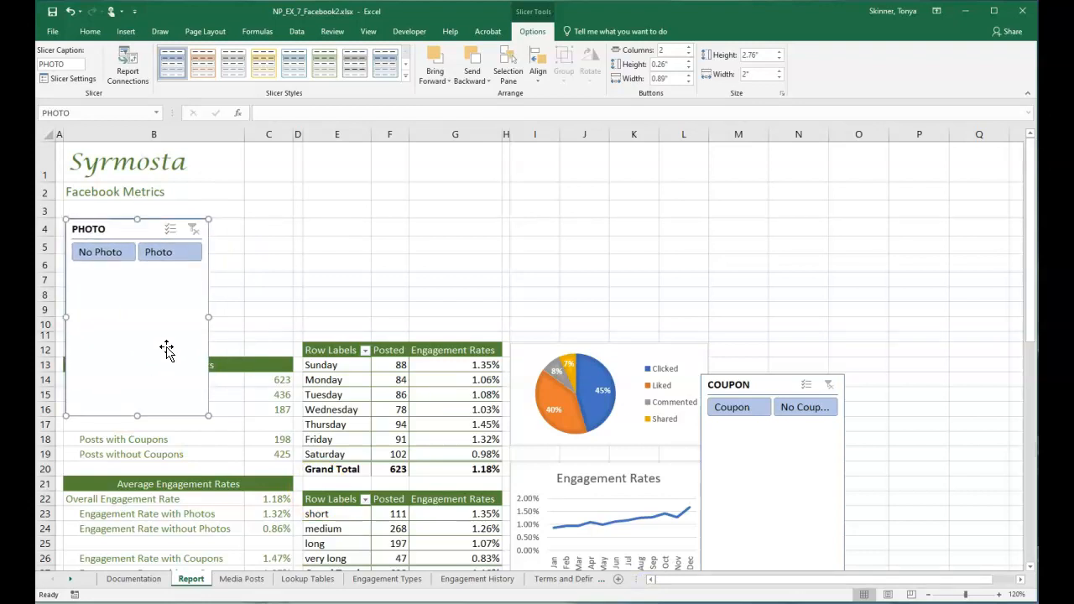
pyautogui.moveTo(208, 414); pyautogui.dragTo(290, 271)
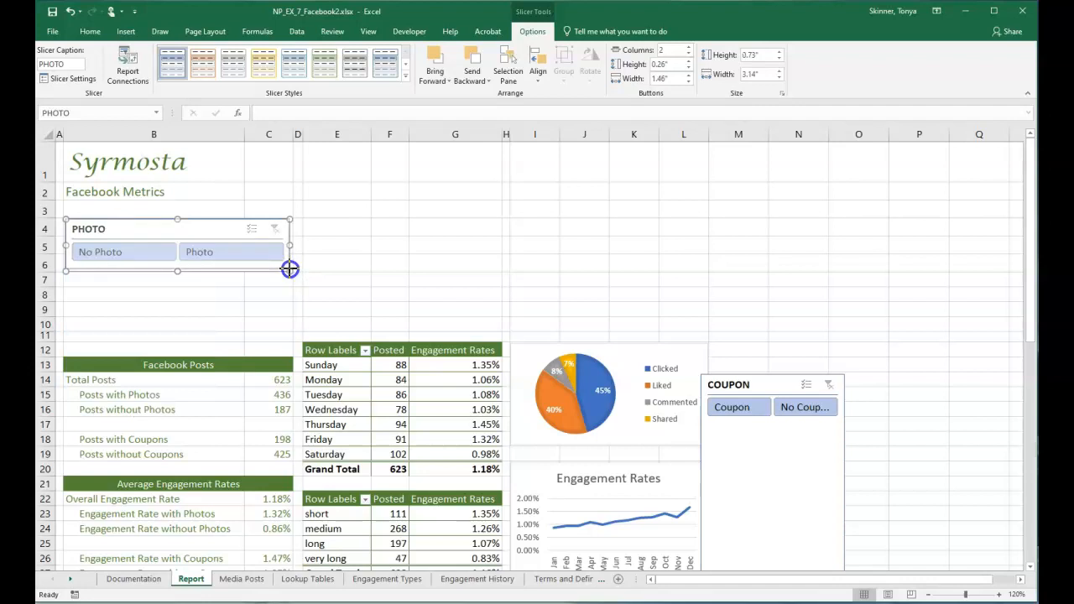
pyautogui.moveTo(289, 268); pyautogui.dragTo(291, 268)
pyautogui.click(266, 303)
# - Place the COUPON slicer below the PHOTO slicer from cell B8, resized to about 0.73" high and 3.16" wide
pyautogui.moveTo(758, 385); pyautogui.dragTo(122, 300)
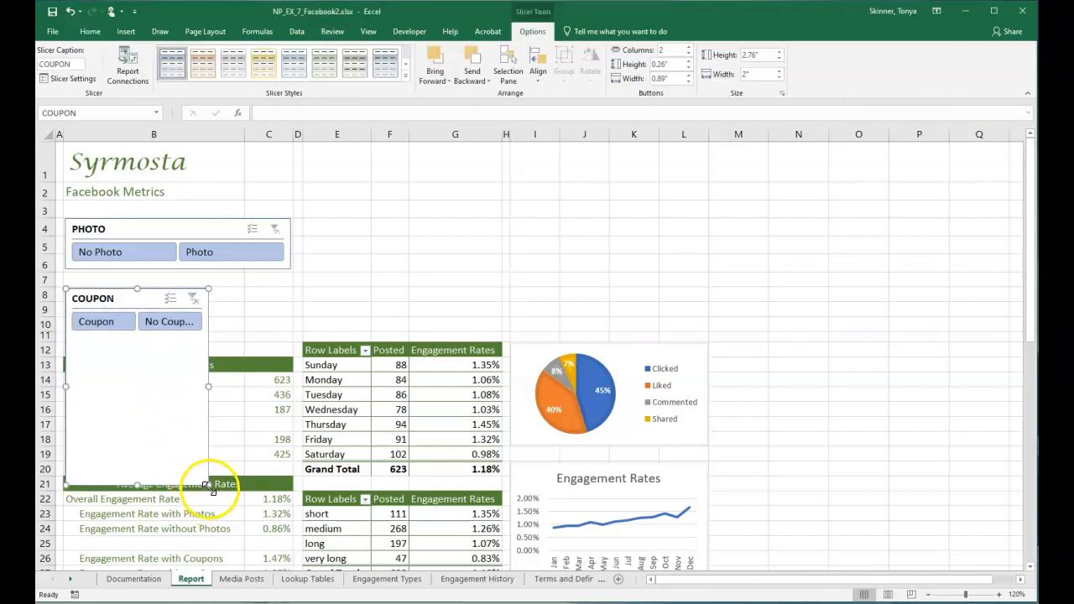
pyautogui.moveTo(244, 417); pyautogui.dragTo(291, 340)
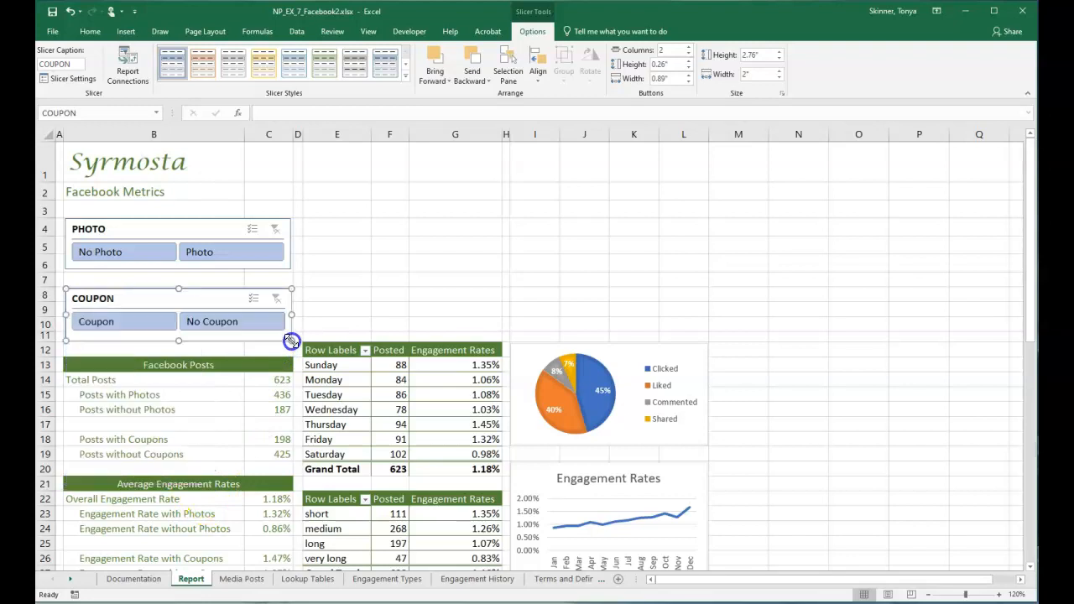
pyautogui.click(376, 307)
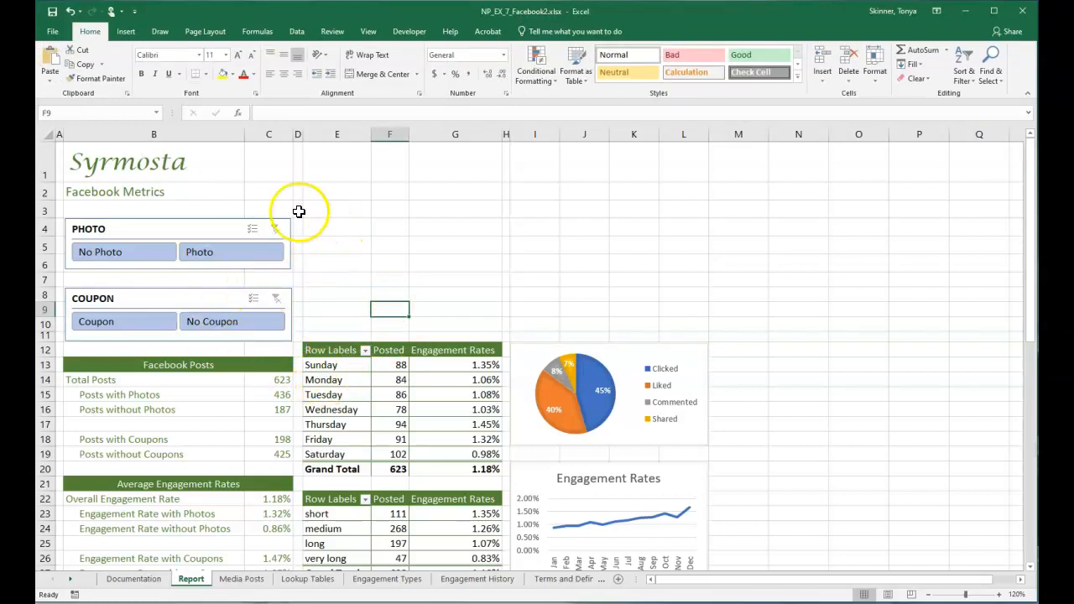
# - Connect the PHOTO slicer to the History Pivot, Engaged Pivot and Size Pivot reports as well
pyautogui.click(238, 227)
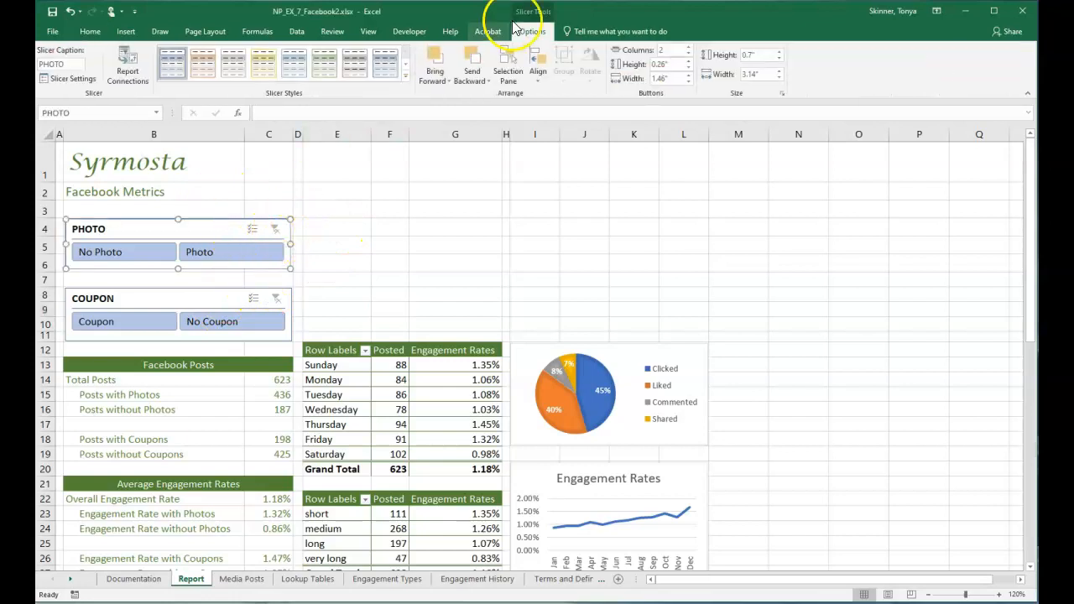
pyautogui.click(128, 77)
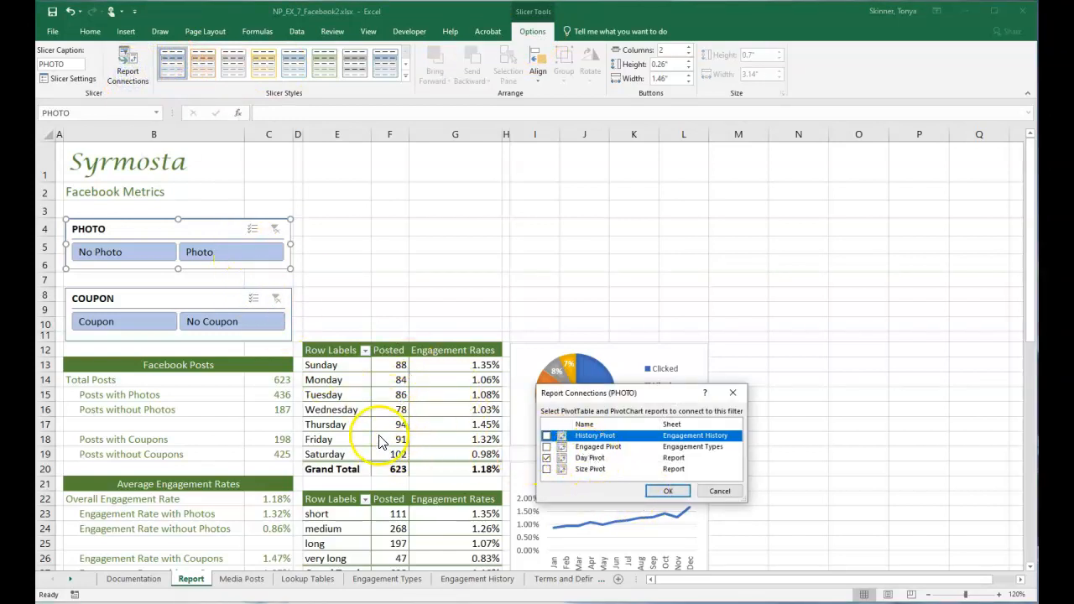
pyautogui.click(546, 438)
pyautogui.click(548, 448)
pyautogui.click(546, 469)
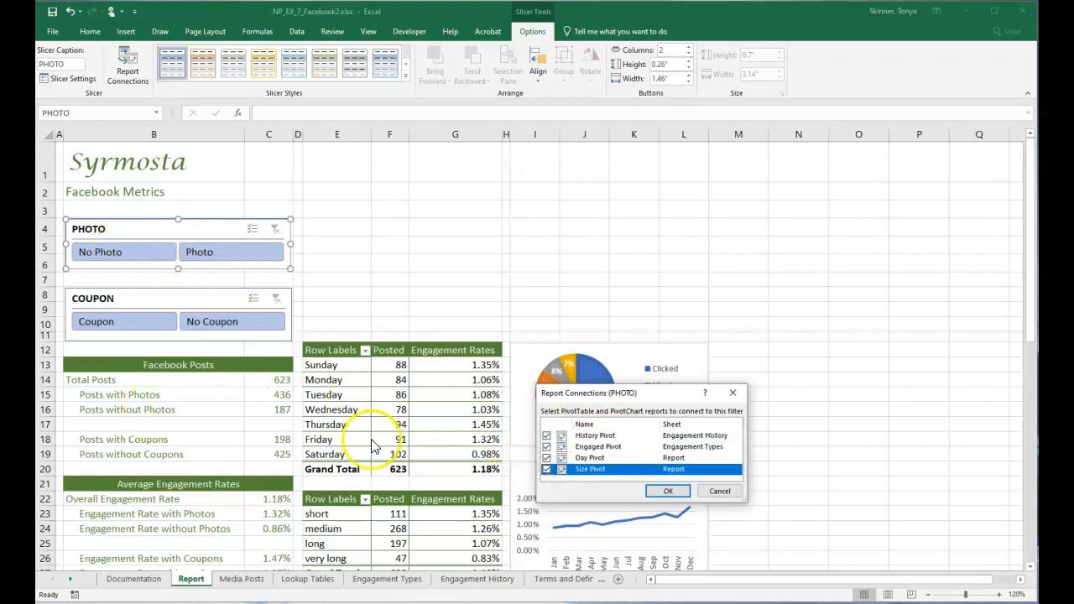
pyautogui.click(668, 493)
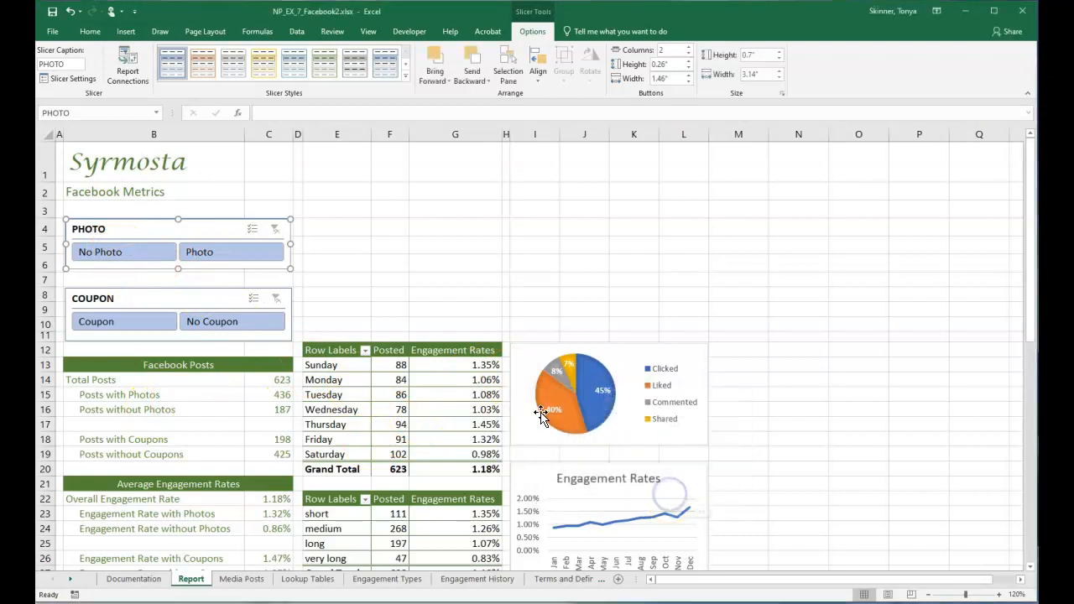
# - Connect the COUPON slicer to the History Pivot, Engaged Pivot and Size Pivot reports
pyautogui.click(176, 299)
pyautogui.click(127, 69)
pyautogui.click(547, 436)
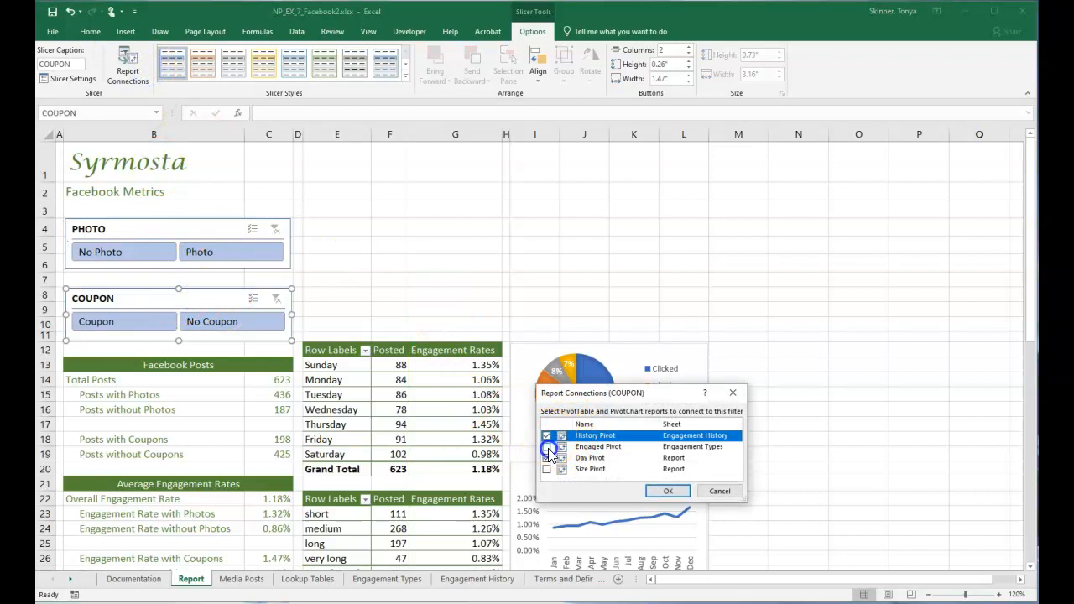
pyautogui.click(546, 446)
pyautogui.click(546, 458)
pyautogui.click(546, 469)
pyautogui.click(668, 491)
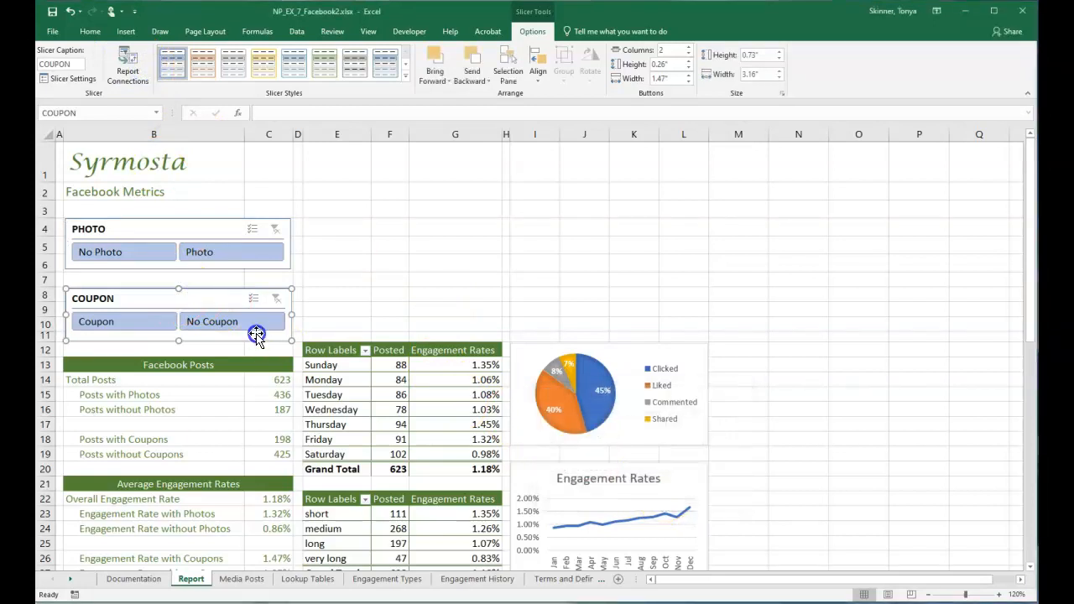
# - Try filtering the report to No Photo posts with the PHOTO slicer and clear that filter
pyautogui.click(137, 252)
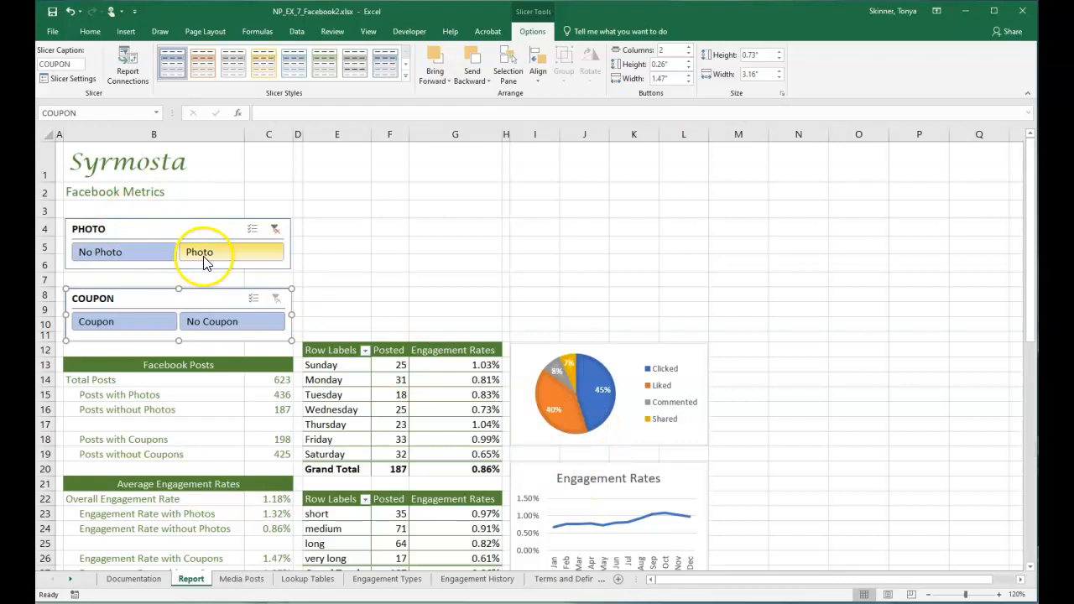
pyautogui.click(275, 228)
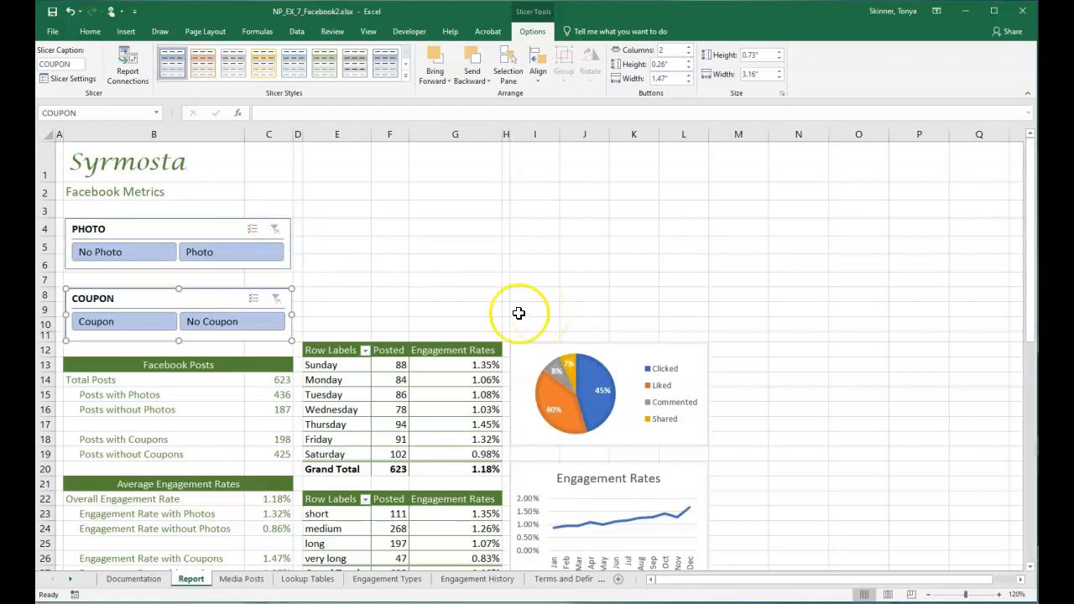
# - Insert a DATE timeline for the weekday PivotTable
pyautogui.click(338, 352)
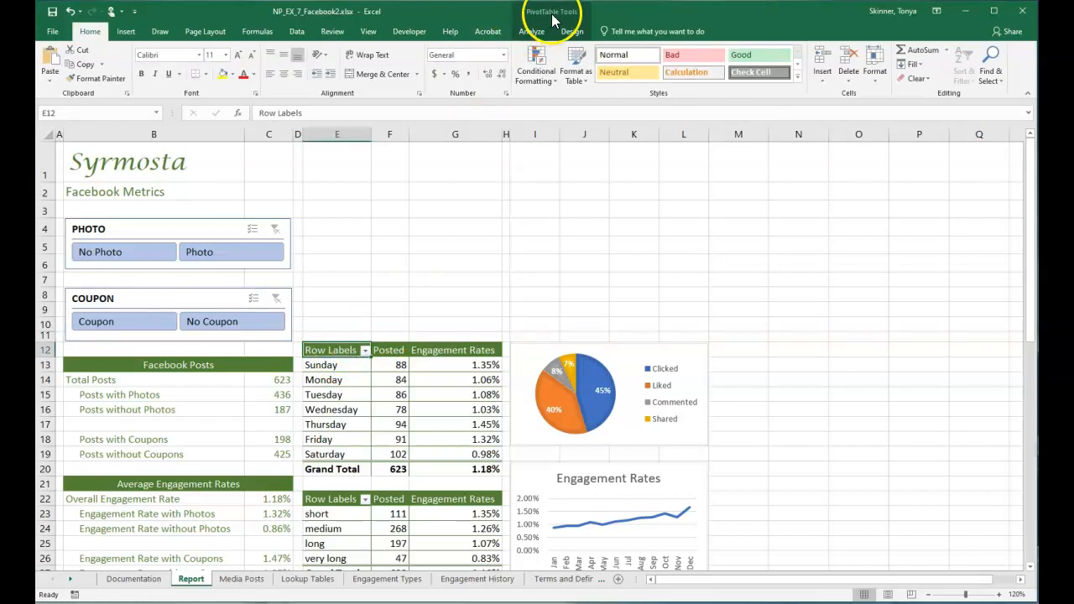
pyautogui.click(532, 31)
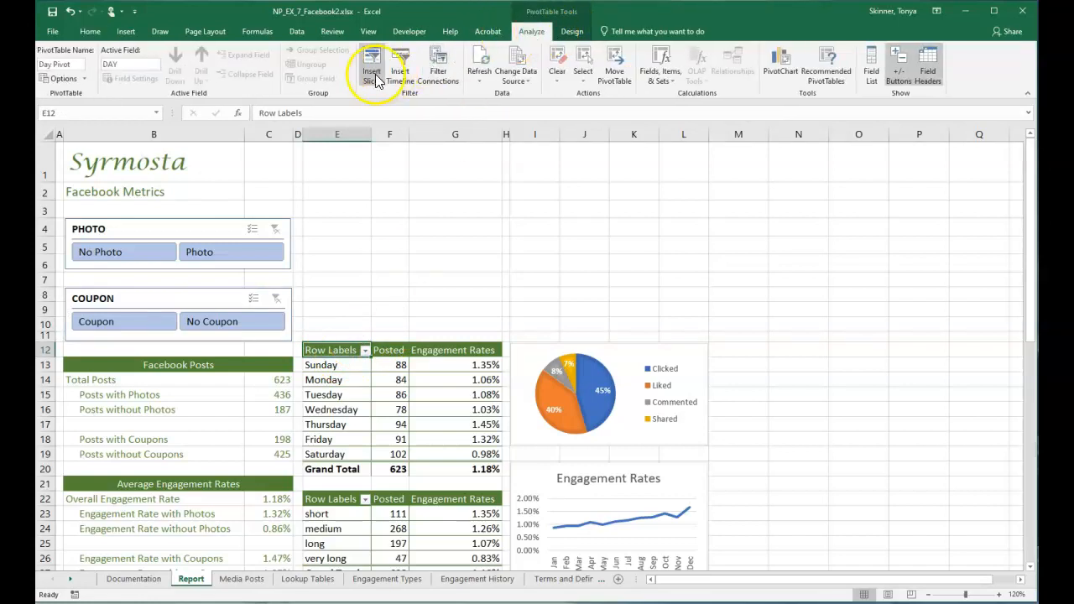
pyautogui.click(401, 72)
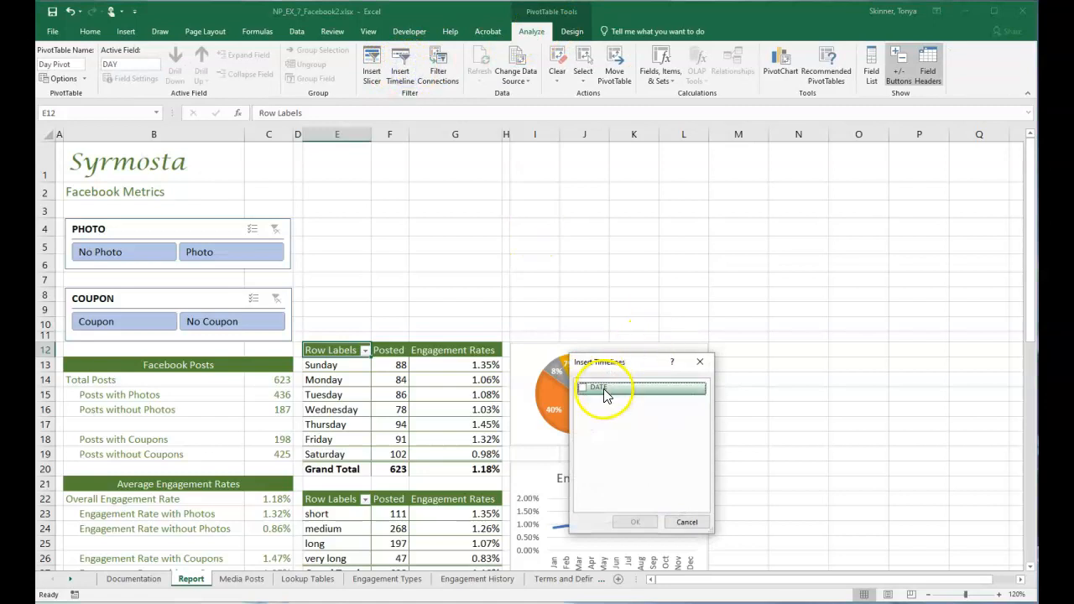
pyautogui.click(581, 388)
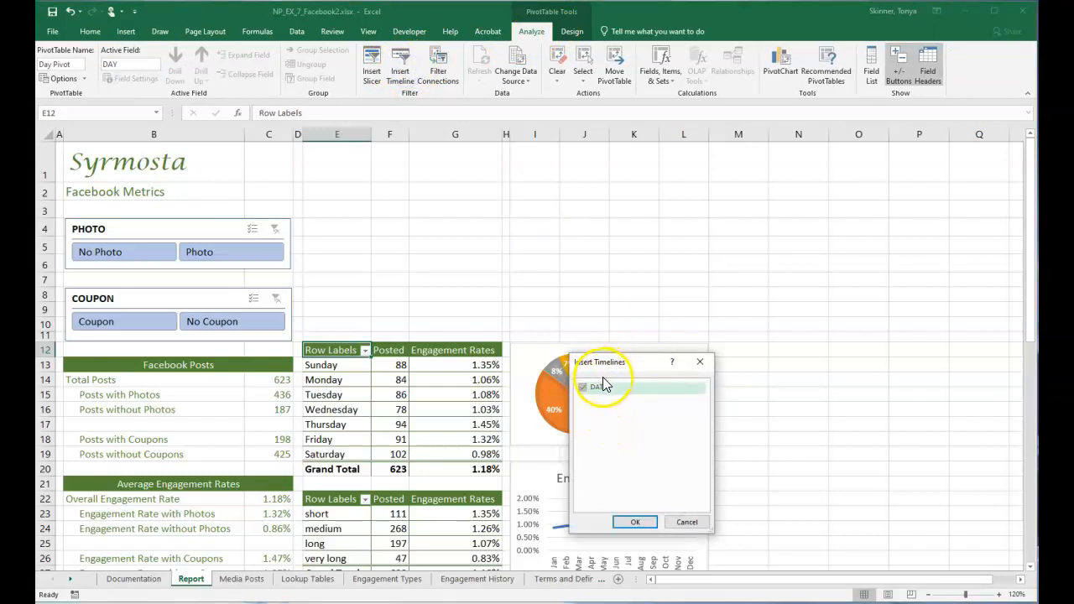
pyautogui.click(635, 521)
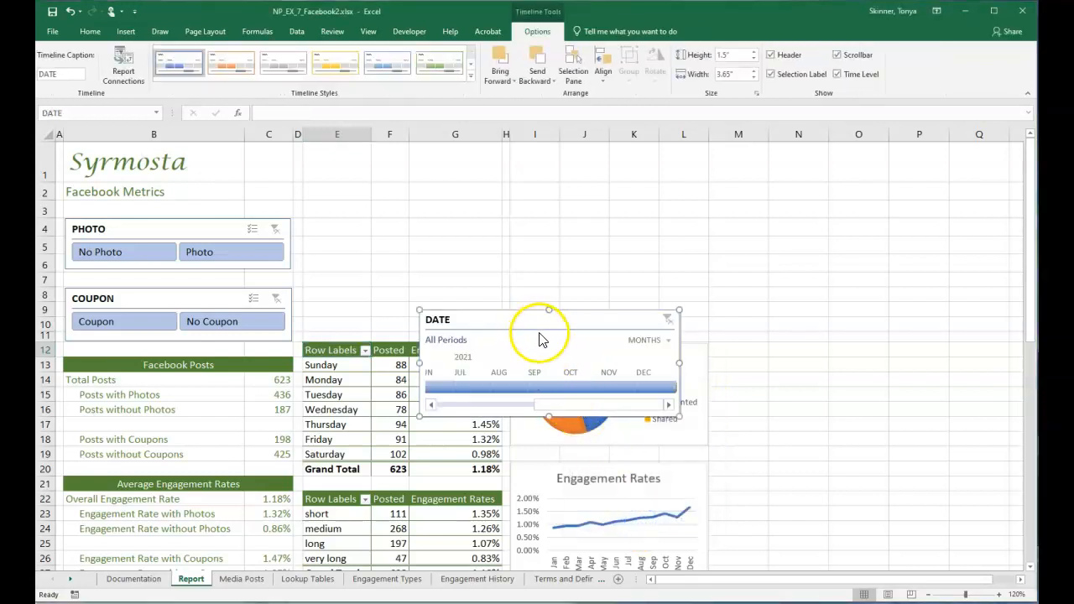
# - Place the DATE timeline above the PivotTables and charts from cell E4 to column L, about 1.55" high and 5.64" wide
pyautogui.moveTo(516, 332); pyautogui.dragTo(387, 234)
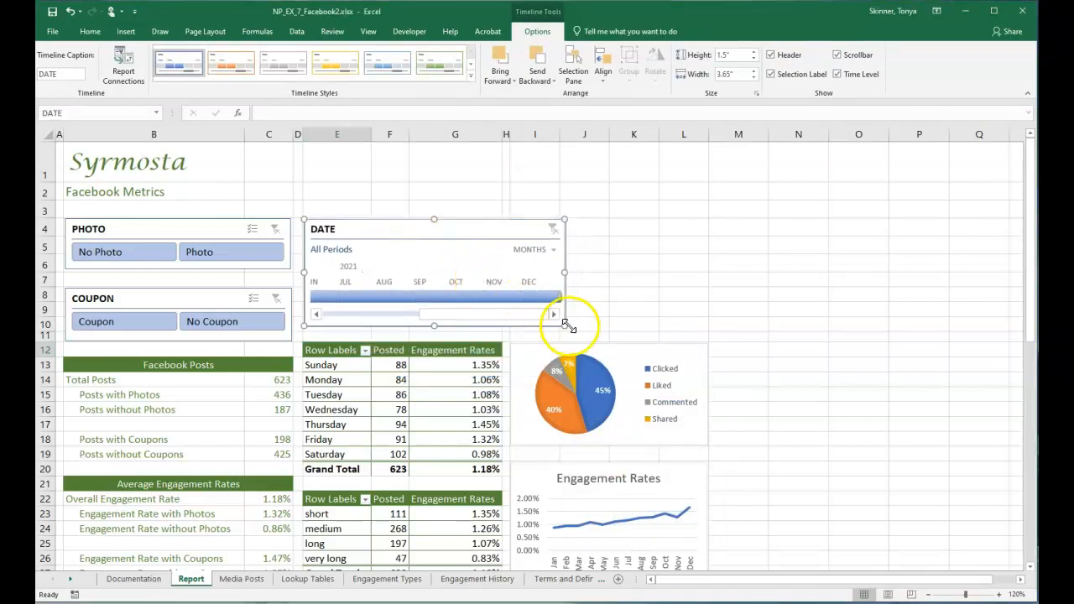
pyautogui.moveTo(561, 324); pyautogui.dragTo(707, 330)
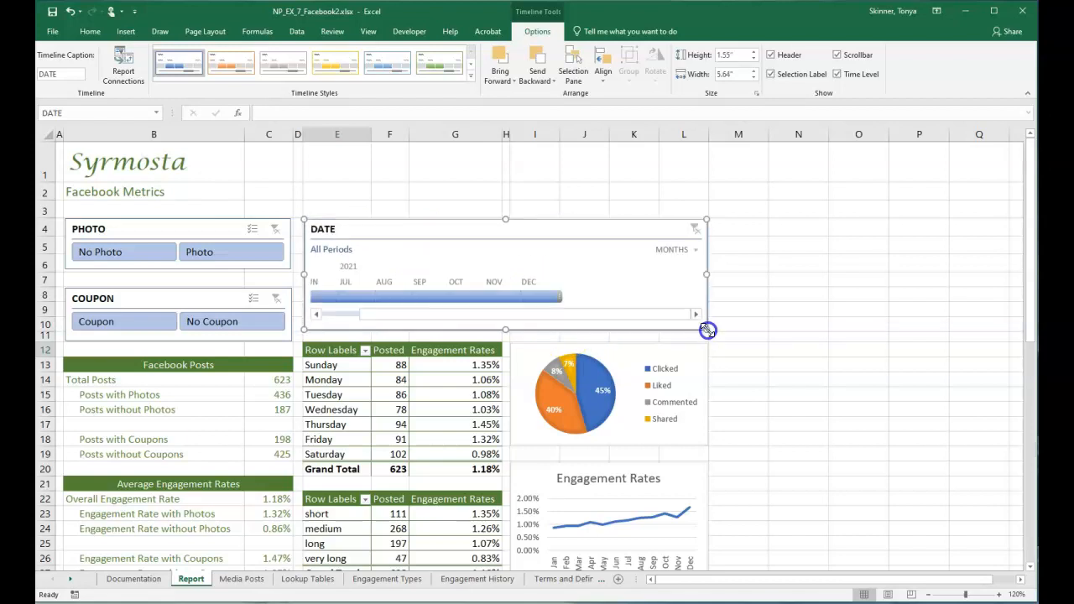
pyautogui.moveTo(453, 314); pyautogui.dragTo(354, 316)
pyautogui.moveTo(433, 315); pyautogui.dragTo(367, 327)
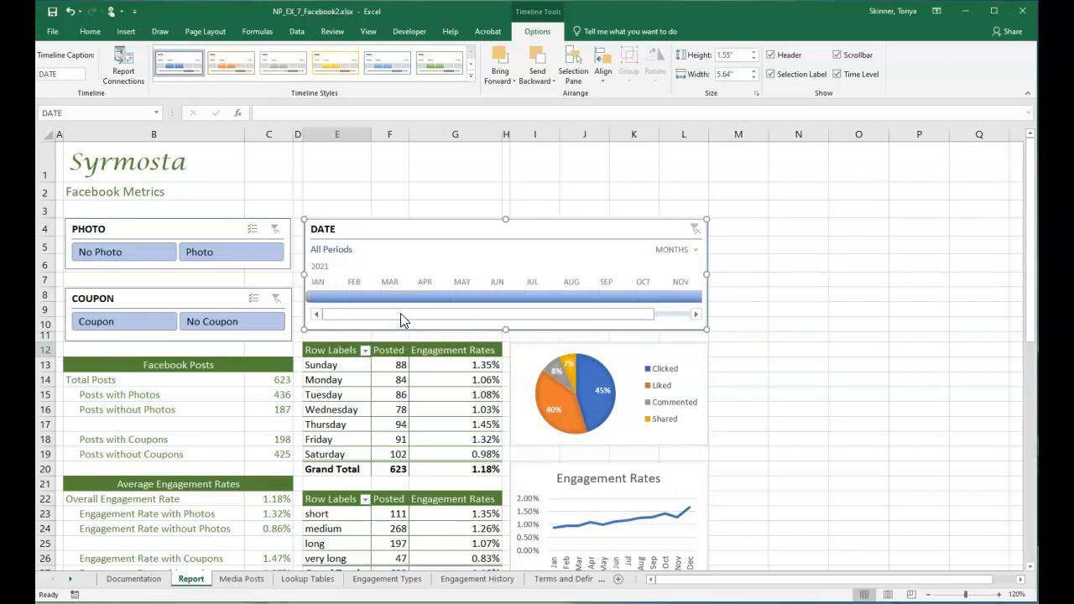
# - Connect the DATE timeline to the Engaged Pivot and Size Pivot reports, leaving History Pivot unconnected
pyautogui.click(123, 74)
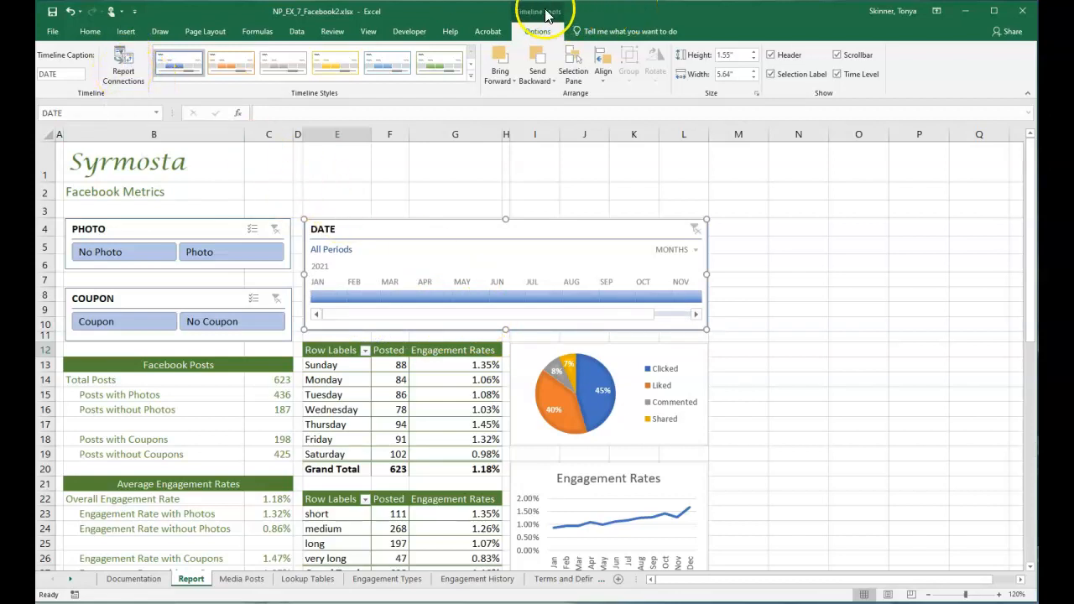
pyautogui.click(123, 72)
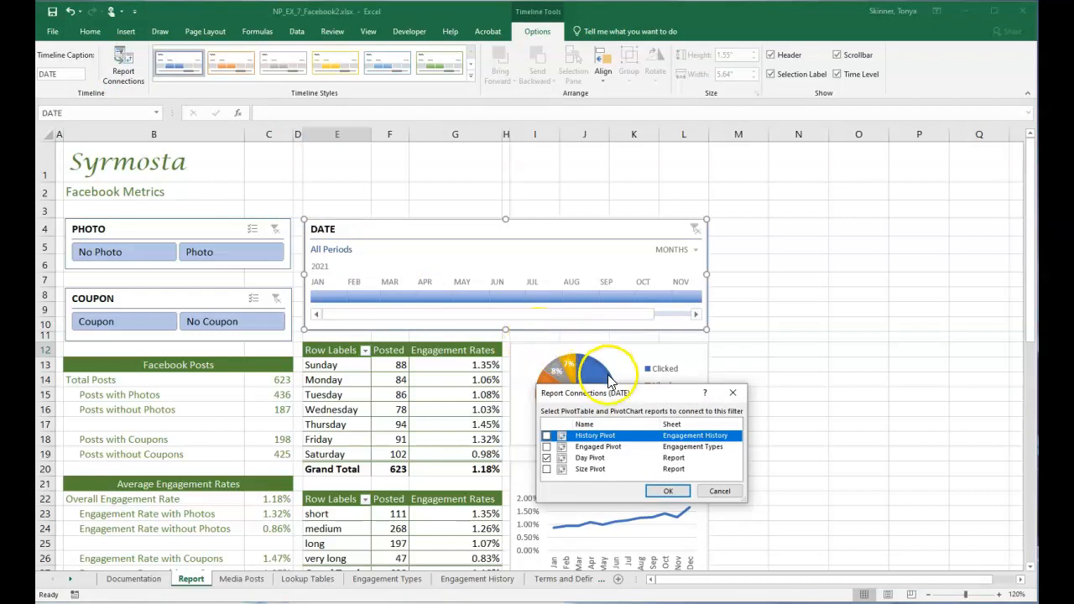
pyautogui.click(547, 447)
pyautogui.click(547, 447)
pyautogui.click(547, 457)
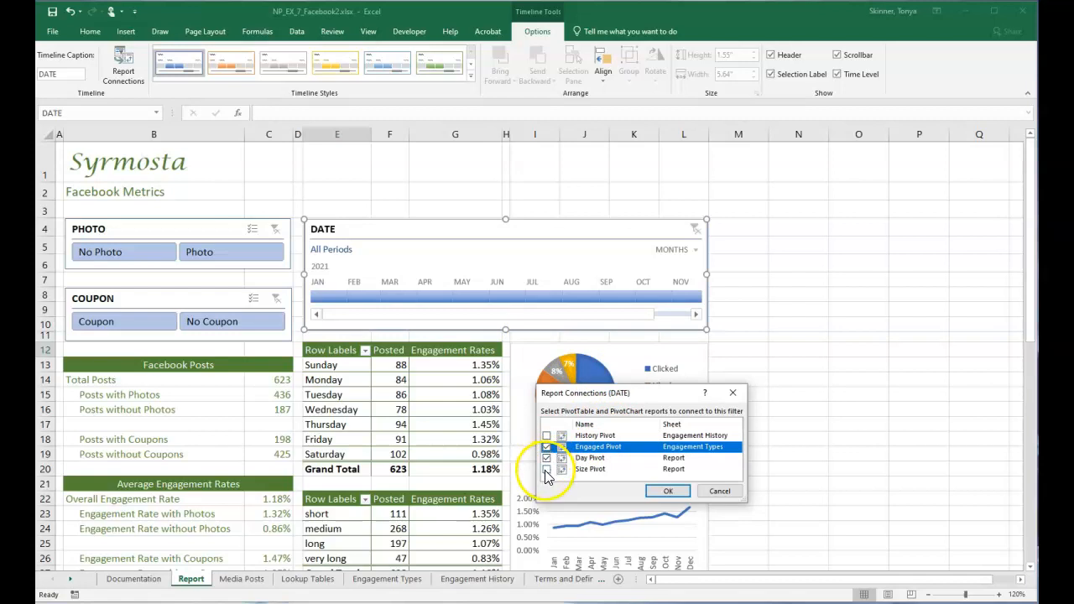
pyautogui.click(546, 469)
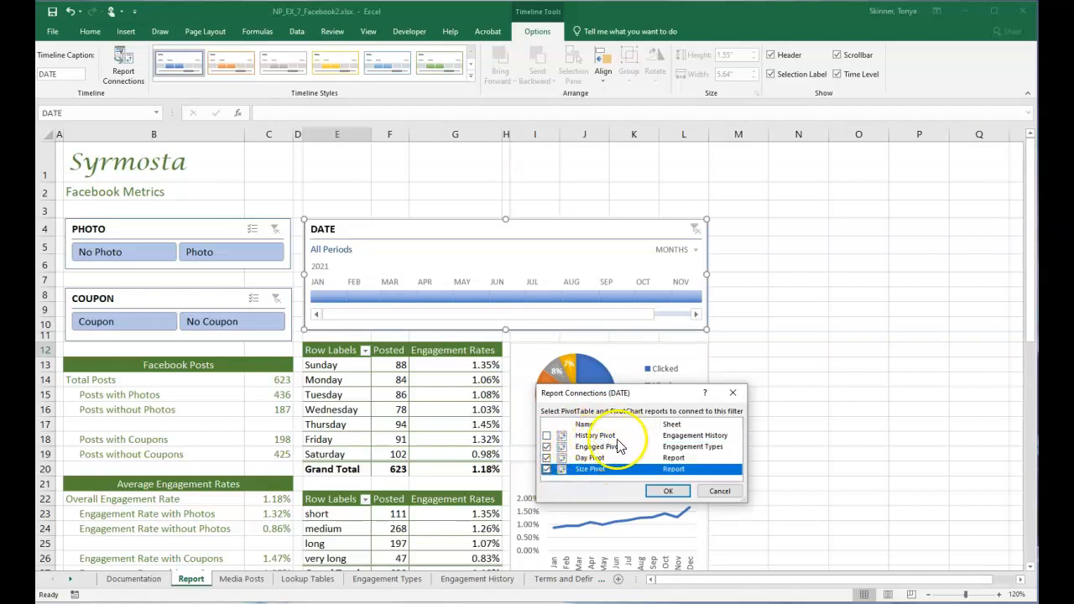
pyautogui.click(668, 491)
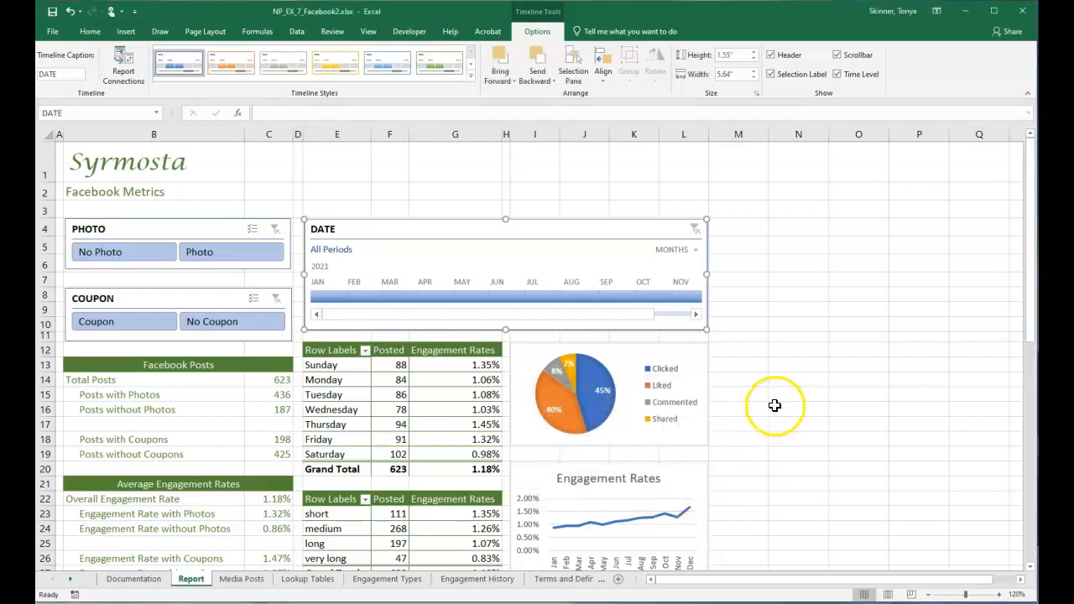
pyautogui.click(775, 405)
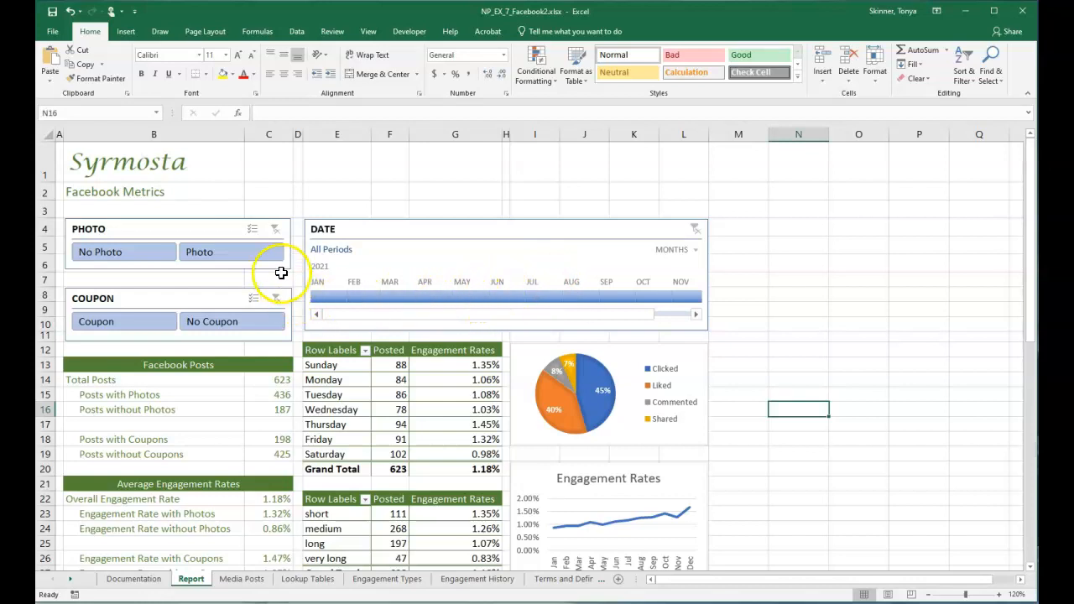
# - Filter the report to Photo posts with Coupon for December 2021 using the slicers and the DATE timeline
pyautogui.click(182, 255)
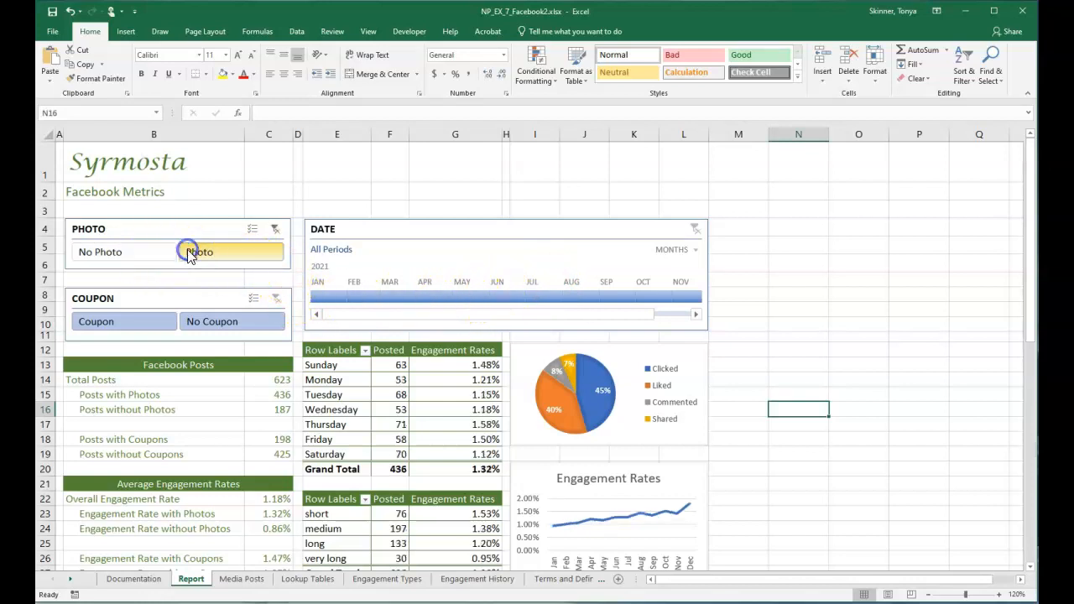
pyautogui.click(127, 329)
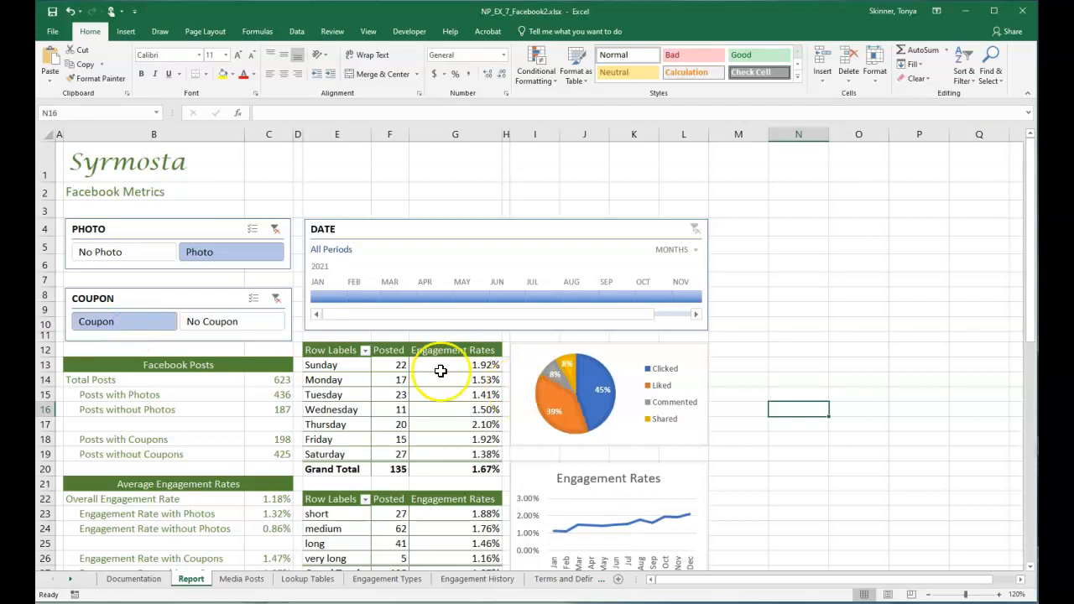
pyautogui.click(694, 314)
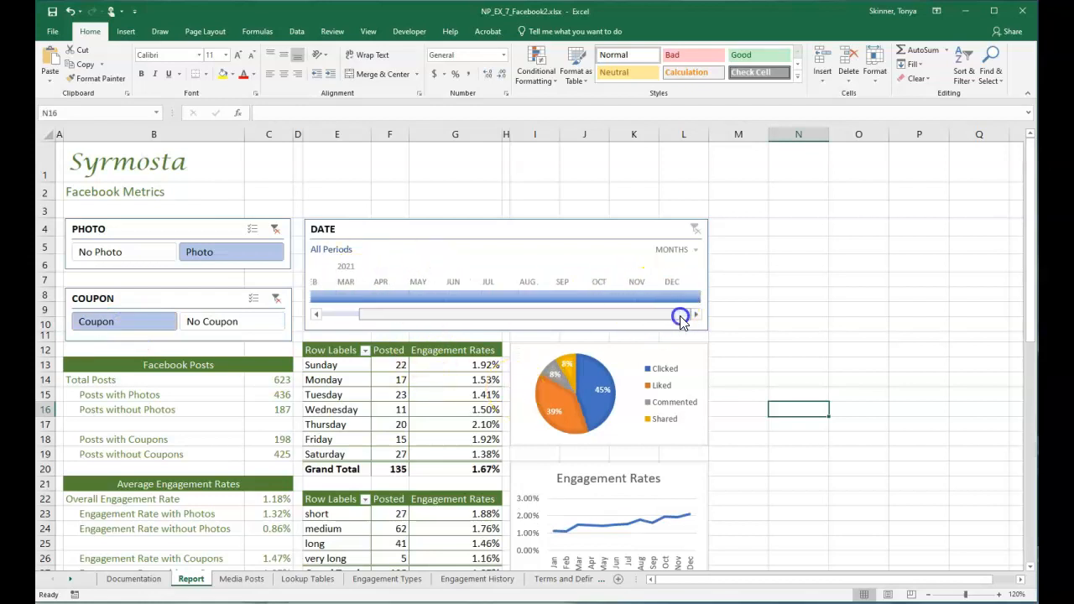
pyautogui.click(683, 299)
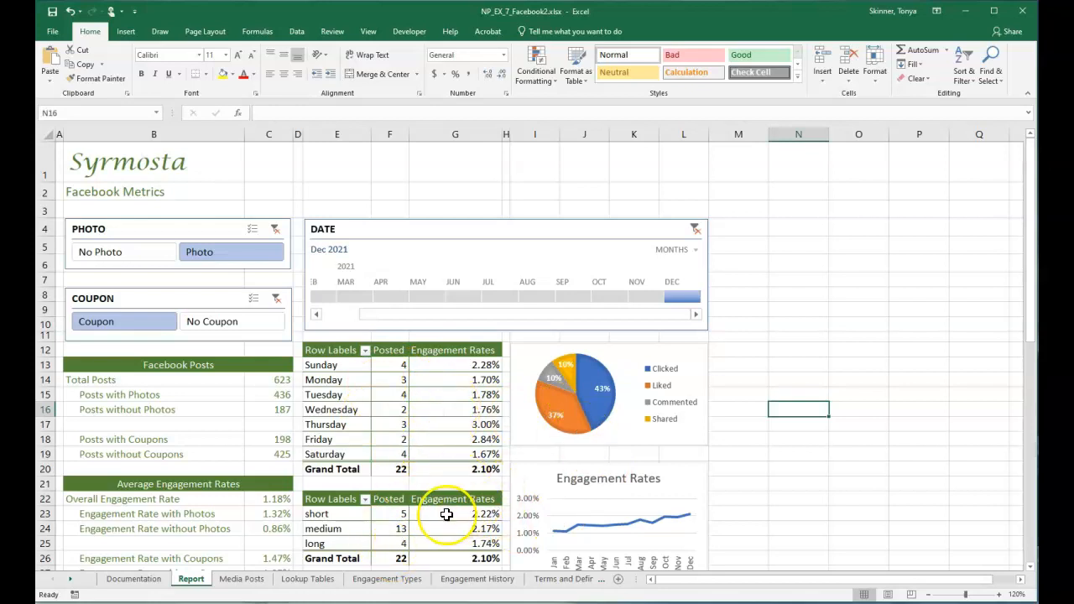
# - Drill down into the Grand Total engagement rate of the weekday PivotTable to extract its underlying records onto a new sheet
pyautogui.scroll(-1, 446, 515)
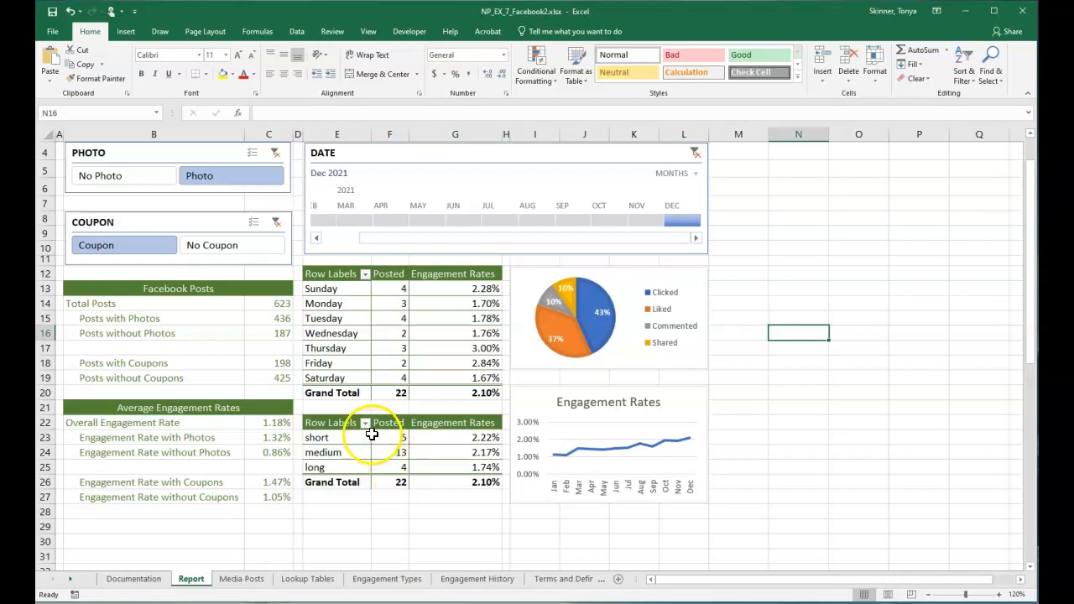
pyautogui.click(465, 389)
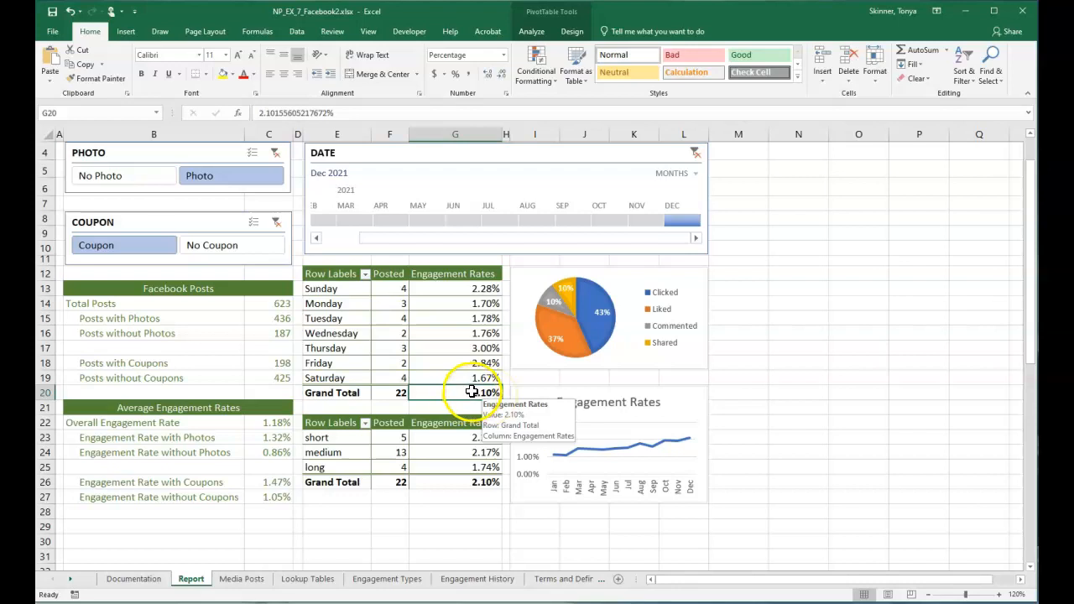
pyautogui.doubleClick(479, 393)
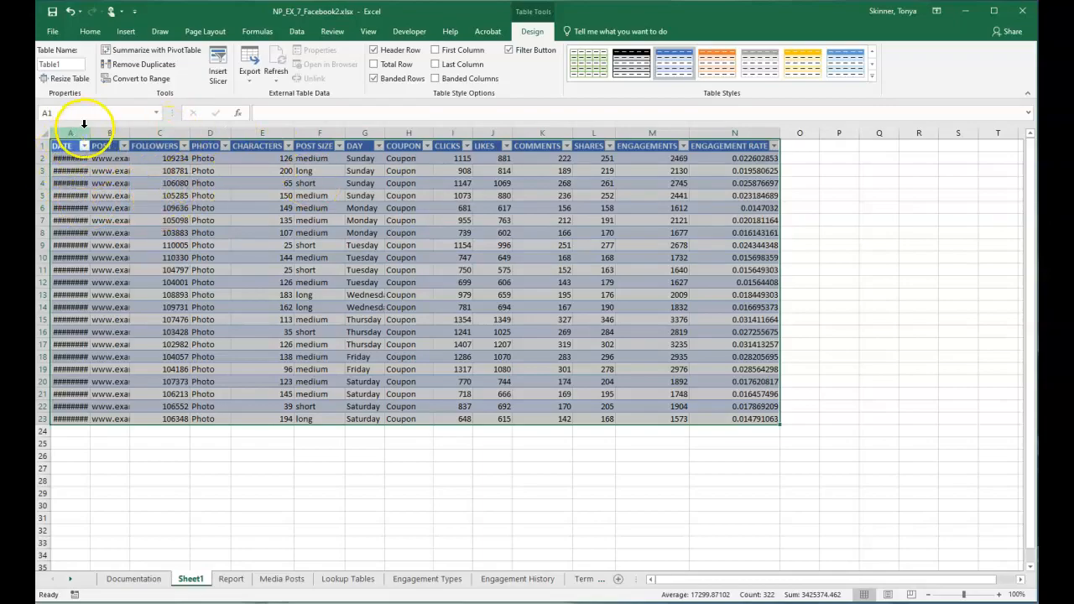
# - Autofit the ENGAGEMENT RATE, SHARES, POST and DATE columns of the extracted records table
pyautogui.doubleClick(781, 135)
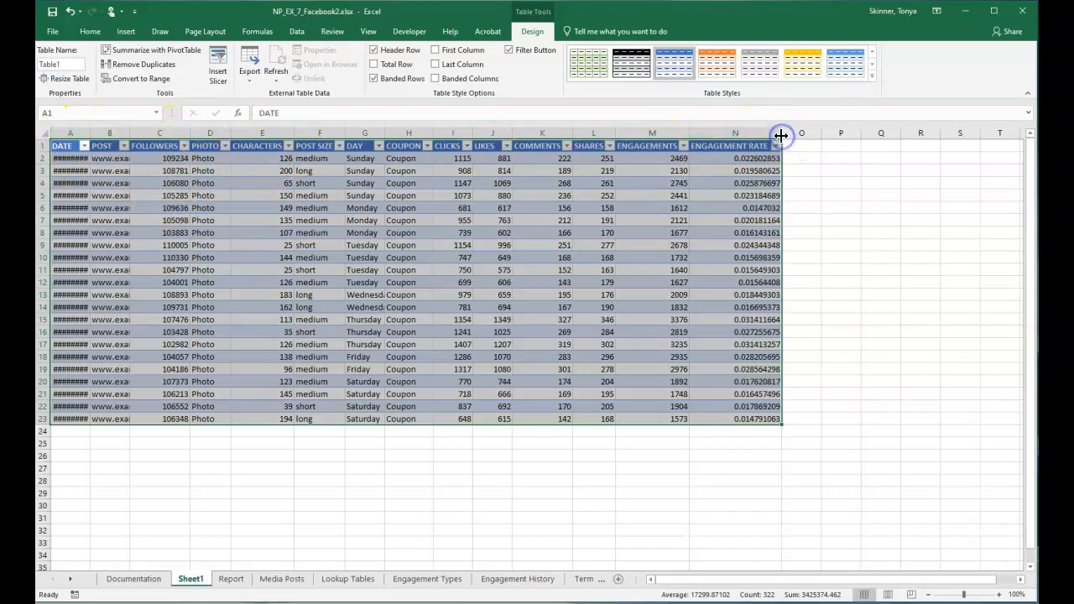
pyautogui.doubleClick(615, 132)
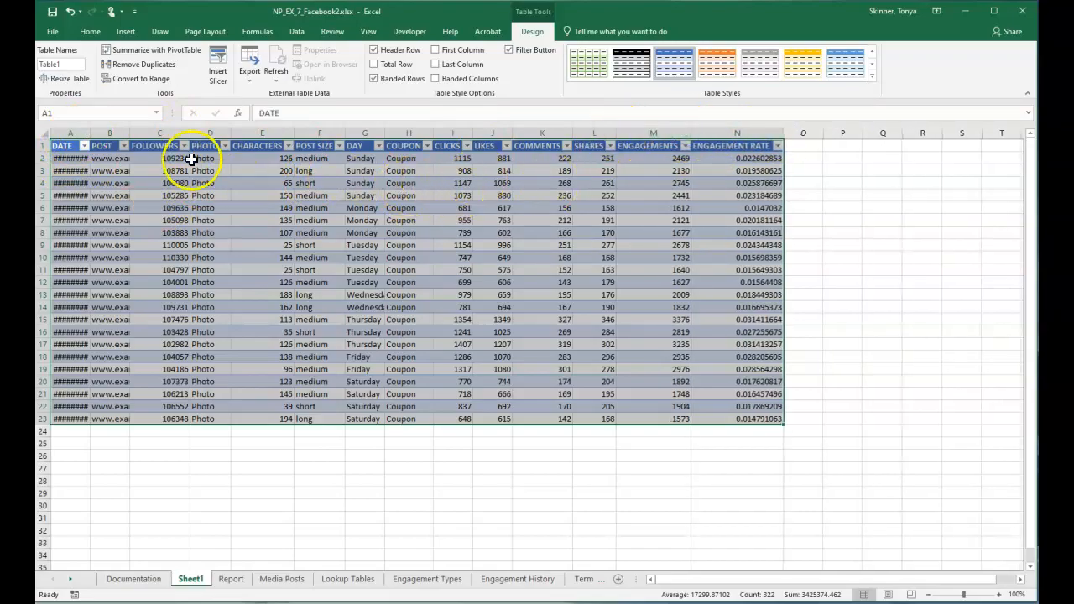
pyautogui.doubleClick(130, 132)
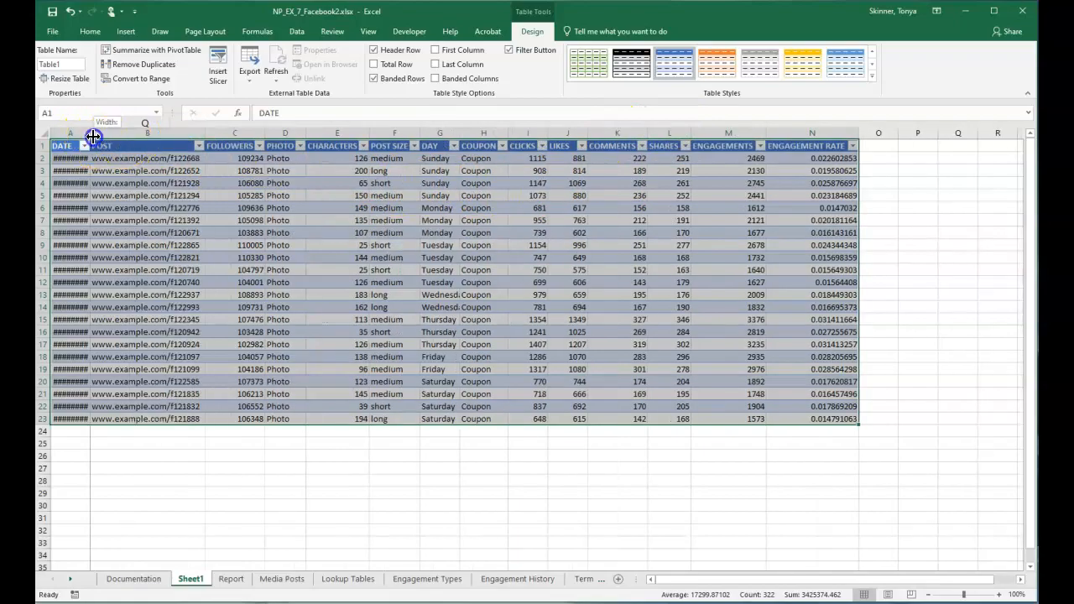
pyautogui.doubleClick(92, 135)
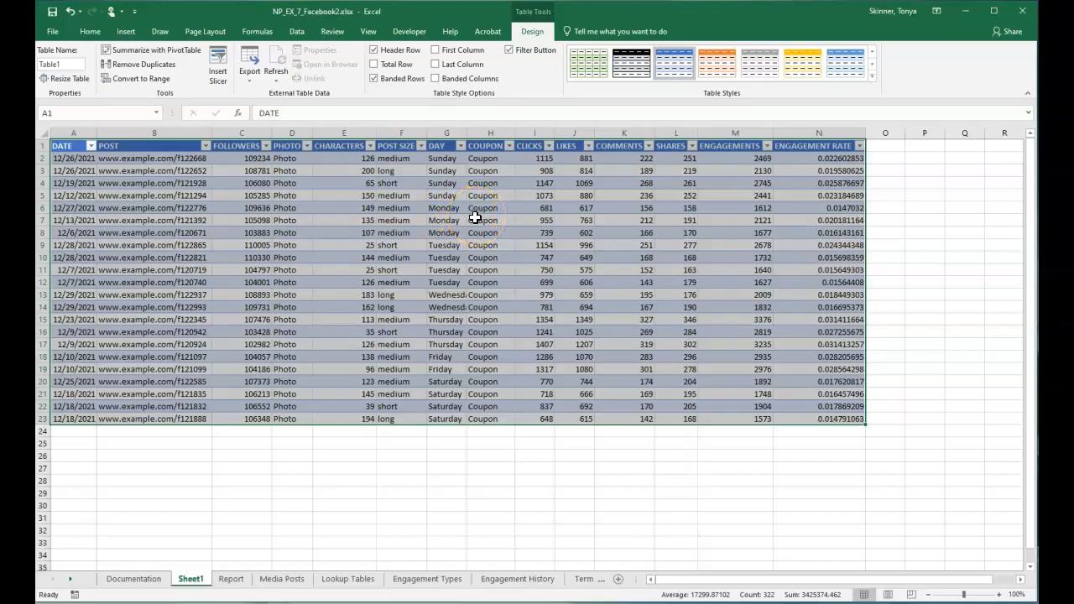
# - Rename the extracted records sheet as Drilled Data and place it between Media Posts and Lookup Tables
pyautogui.click(189, 581)
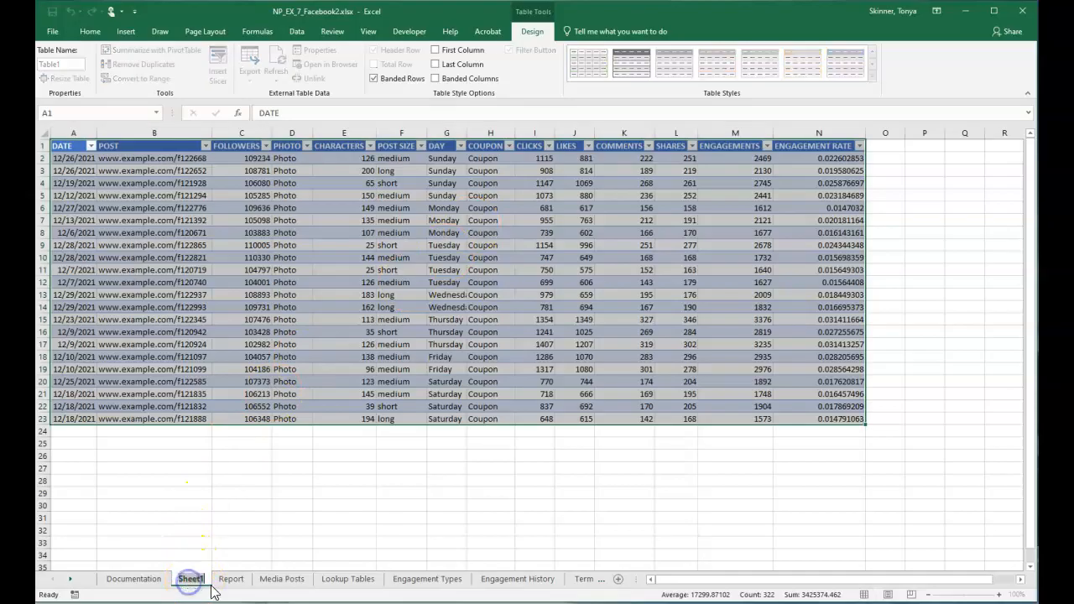
pyautogui.write('Drilled Data')
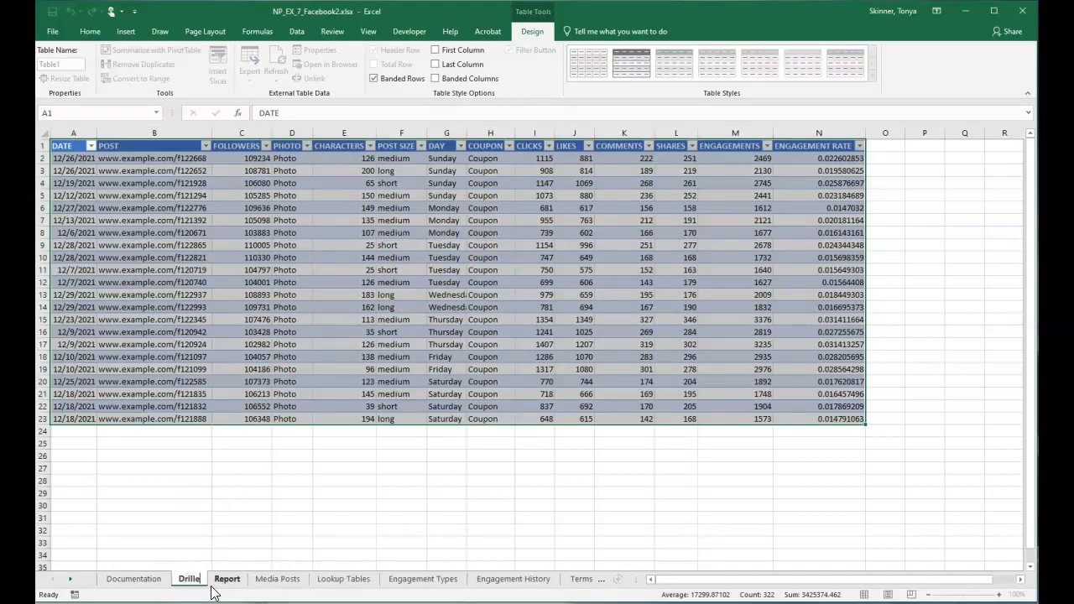
pyautogui.press('Return')
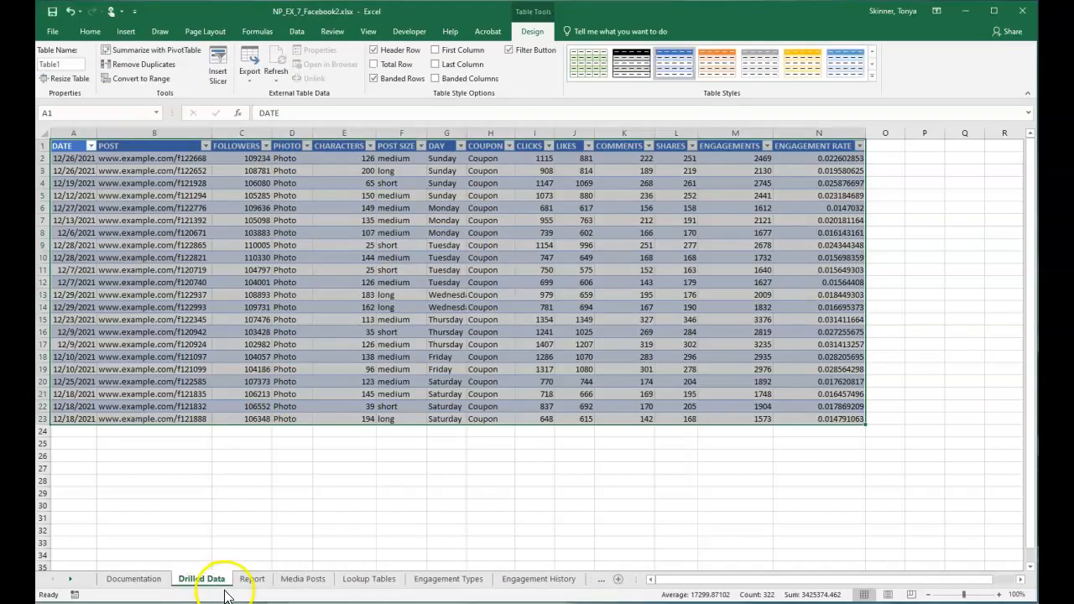
pyautogui.moveTo(206, 578); pyautogui.dragTo(343, 580)
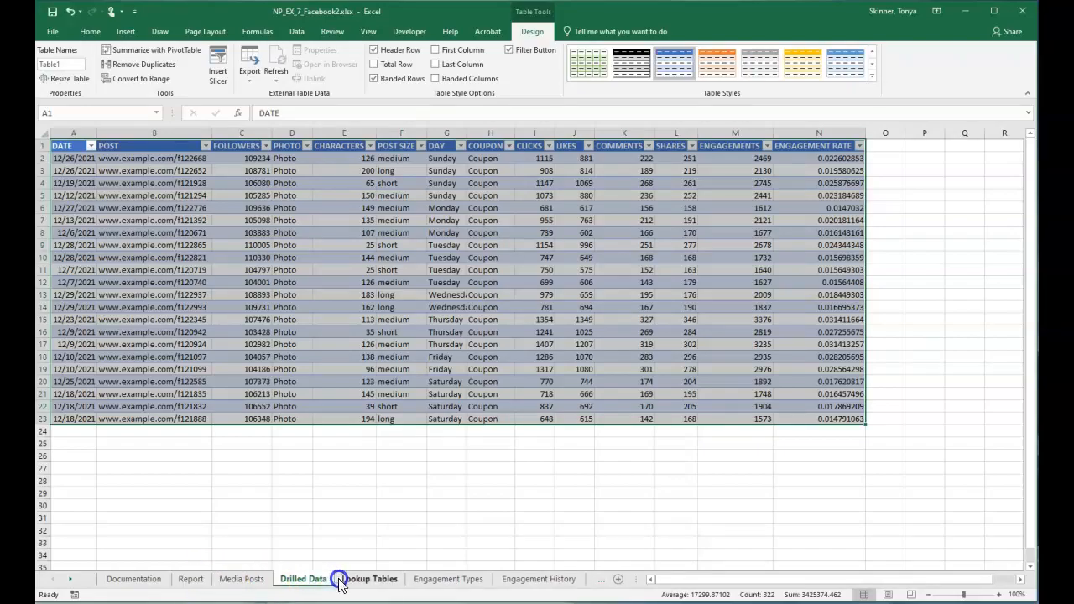
# - Review the Documentation sheet and the Report's formulas for posts with photos and engagement rate with photos
pyautogui.click(159, 582)
pyautogui.click(240, 449)
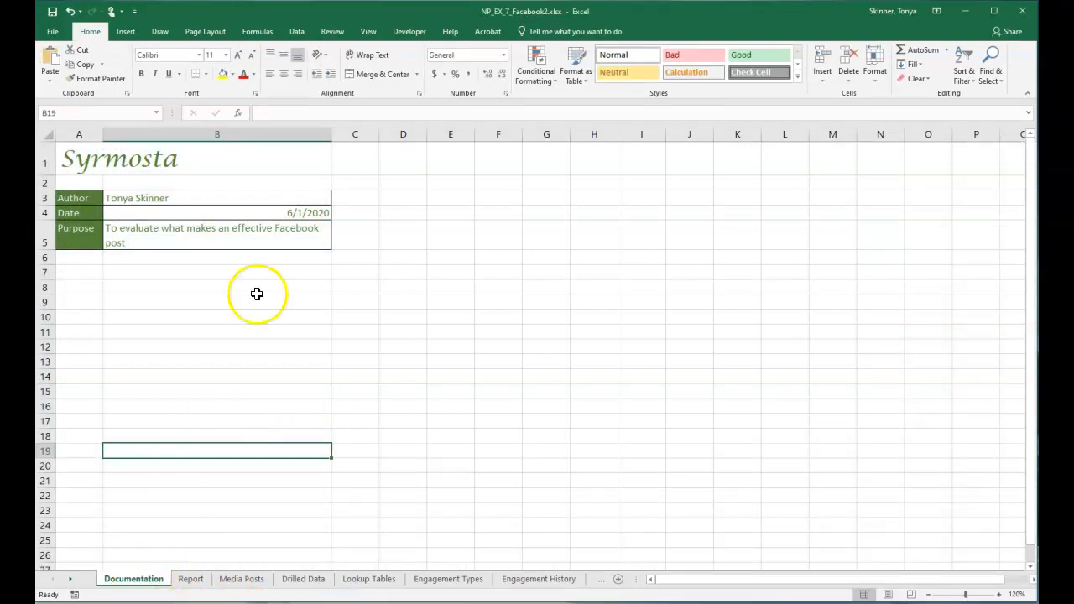
pyautogui.click(193, 579)
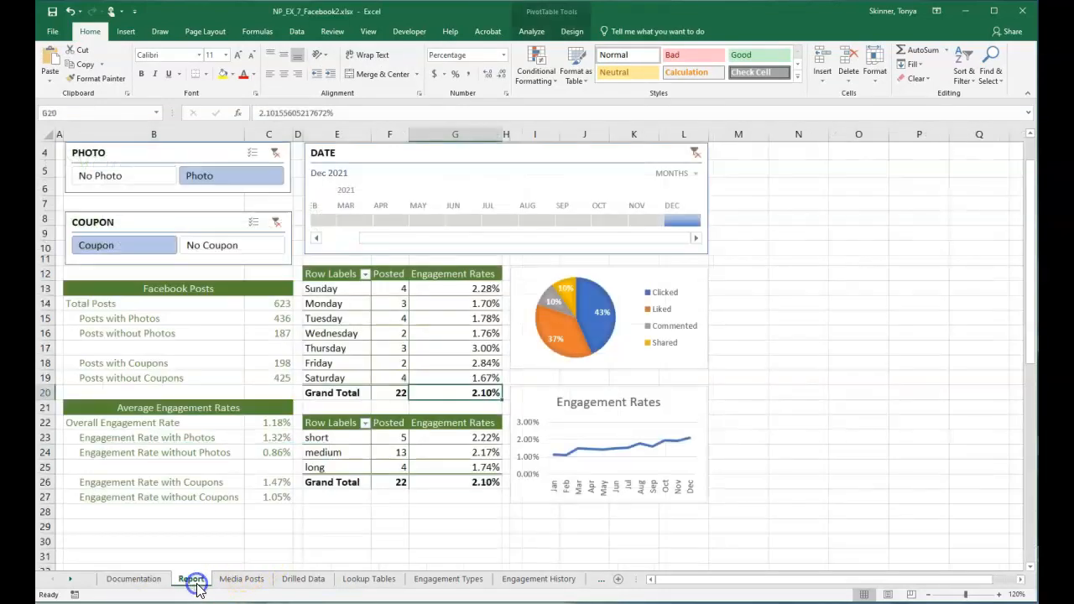
pyautogui.scroll(1, 330, 492)
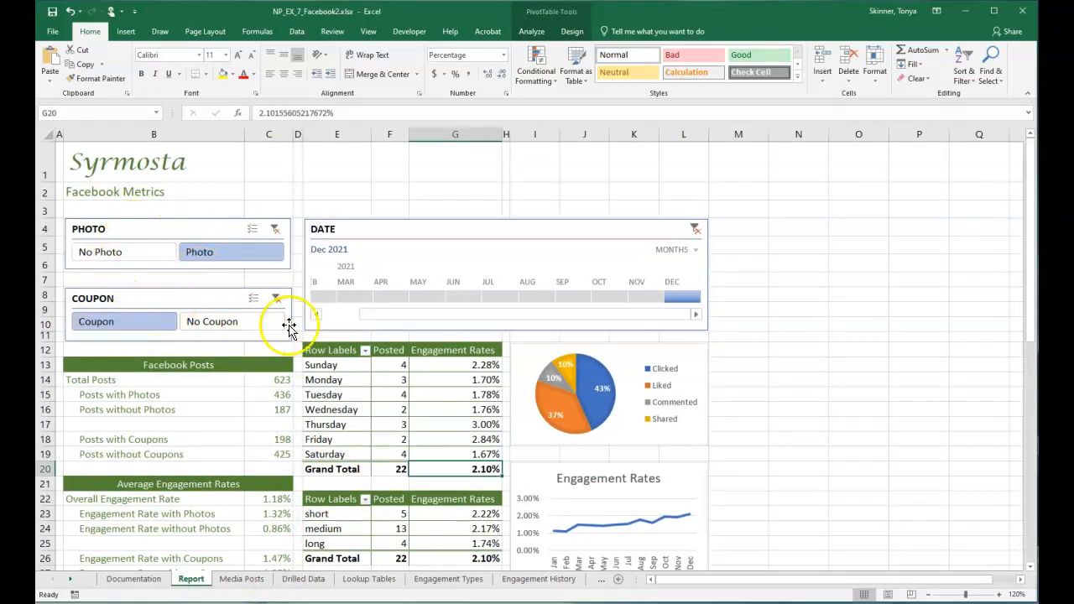
pyautogui.scroll(-2, 729, 398)
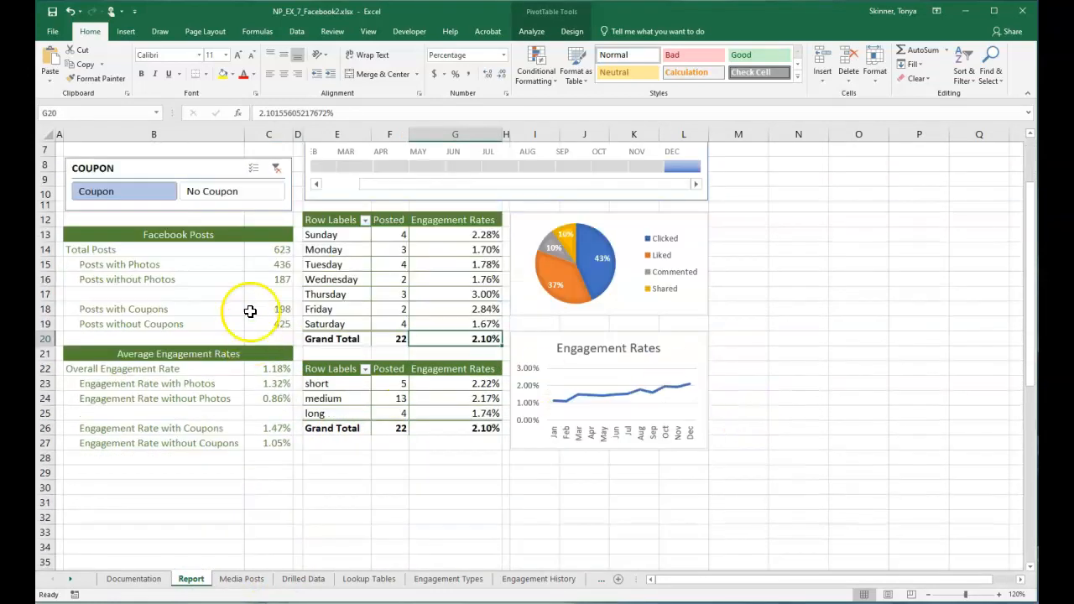
pyautogui.click(258, 265)
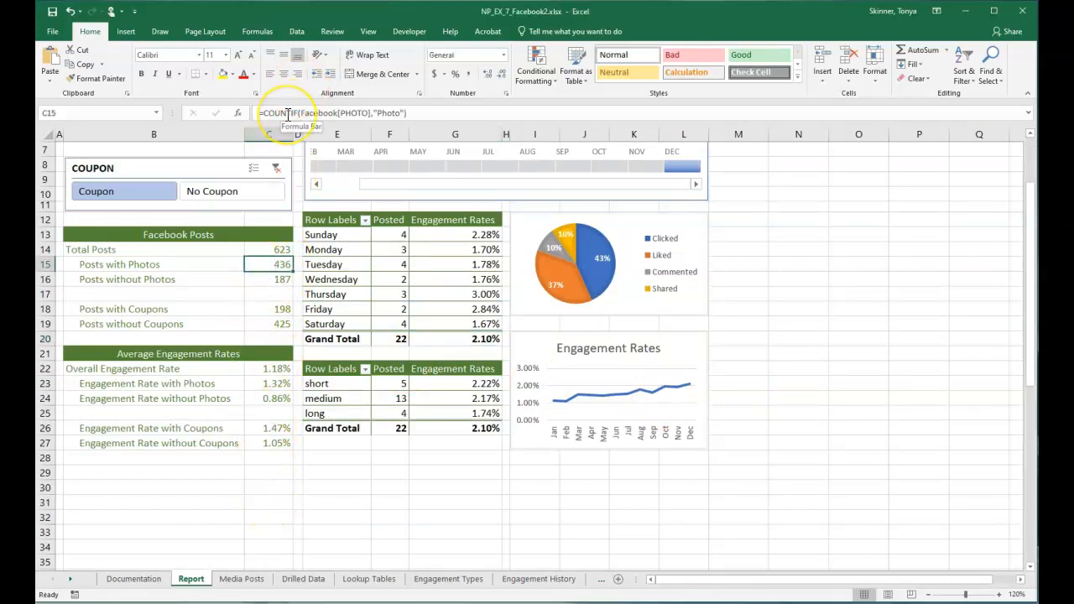
pyautogui.click(273, 383)
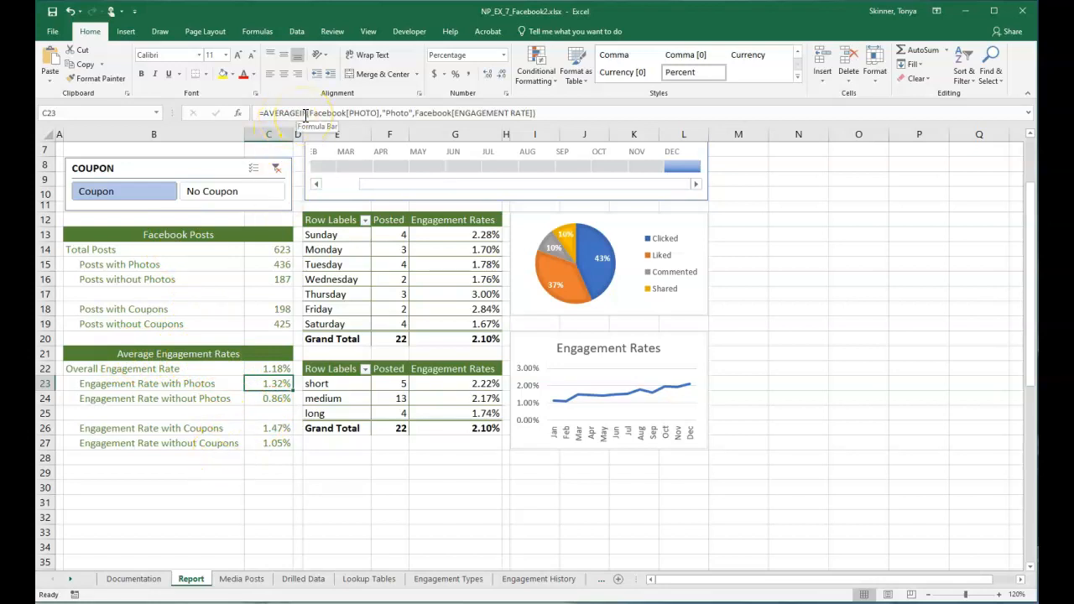
pyautogui.click(328, 279)
pyautogui.click(337, 403)
pyautogui.click(348, 279)
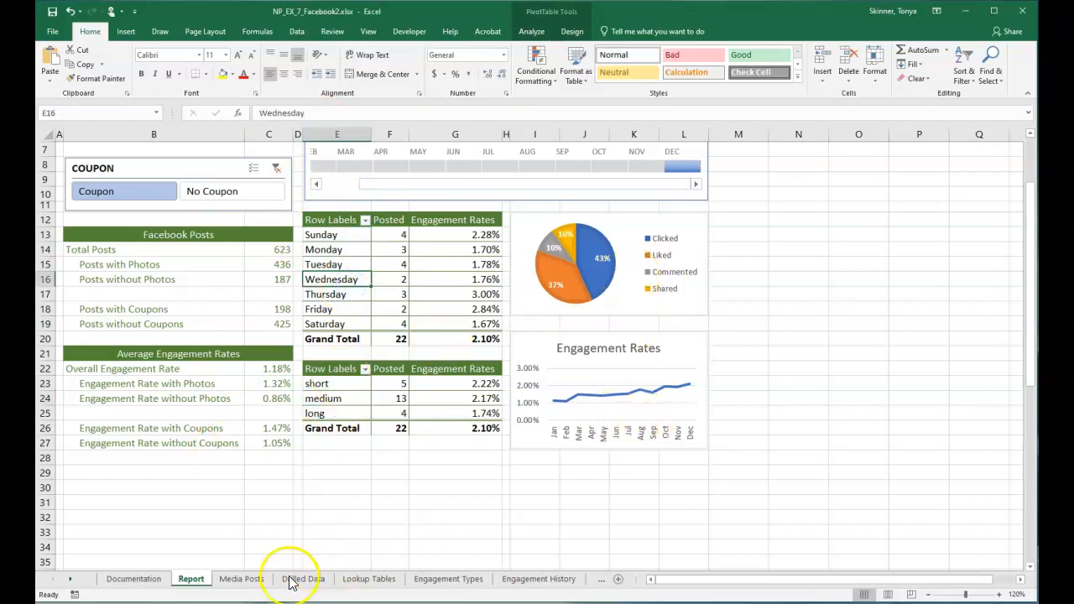
# - Examine the POST SIZE lookup formula on the Media Posts sheet and the character count table on Lookup Tables
pyautogui.click(245, 584)
pyautogui.click(446, 415)
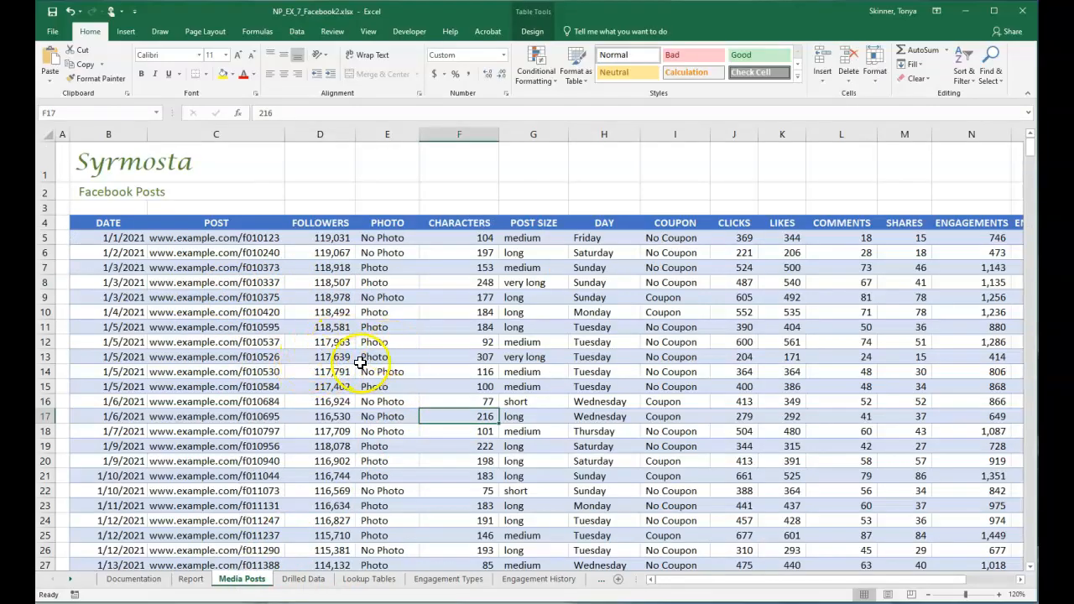
pyautogui.click(534, 239)
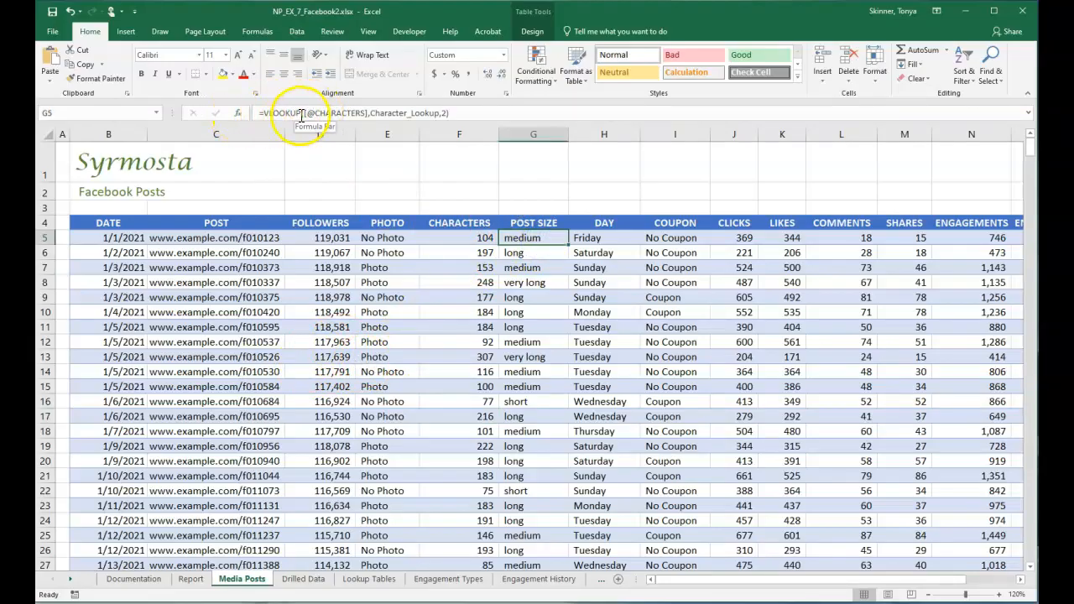
pyautogui.click(371, 579)
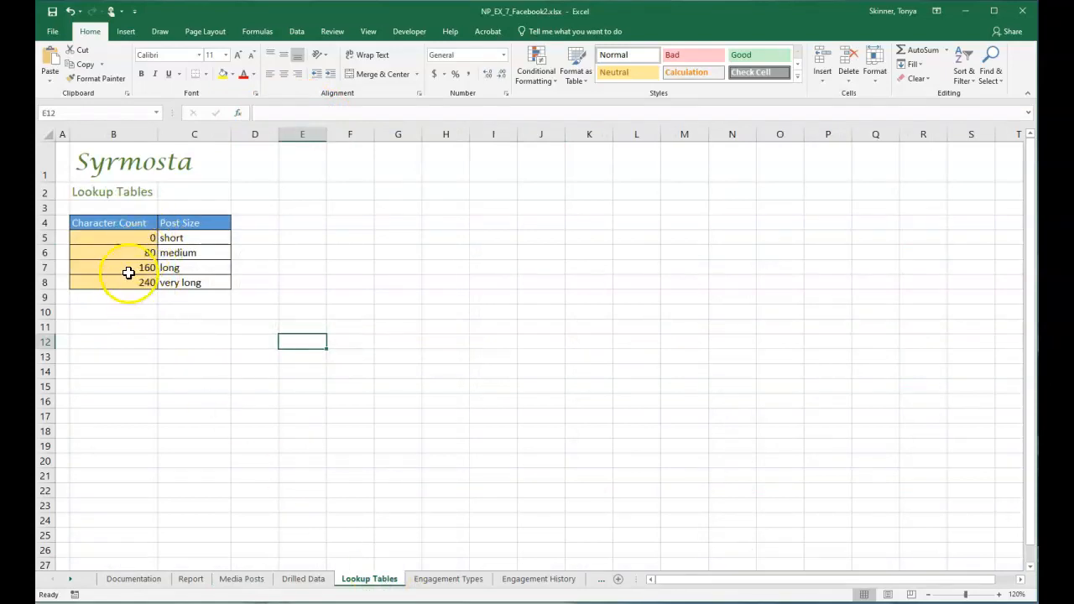
# - Compare the Drilled Data records with the weekday PivotTable's Grand Total engagement rate on the Report sheet
pyautogui.click(309, 580)
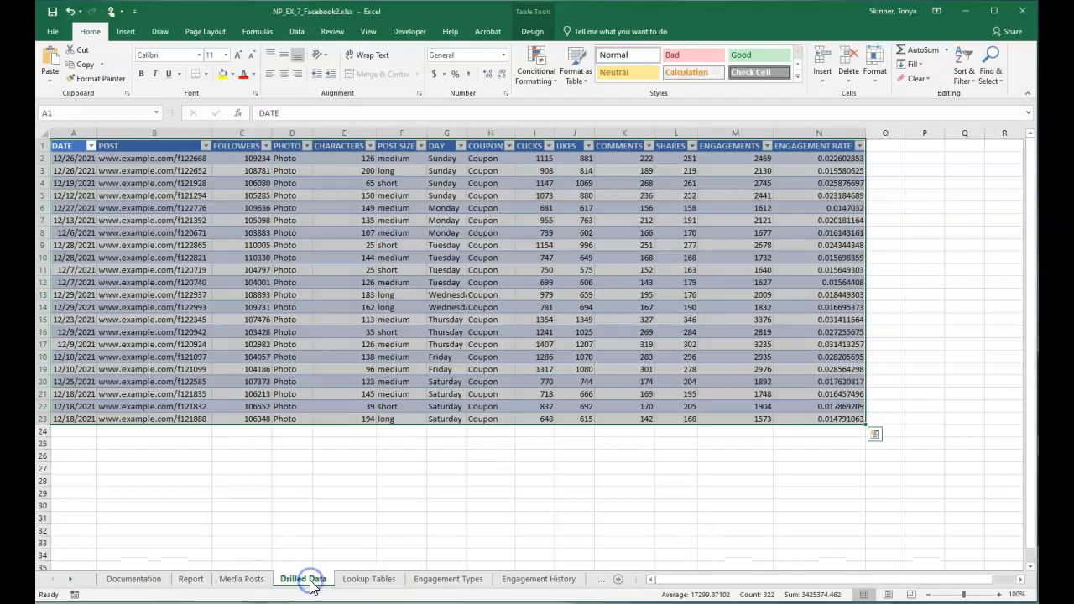
pyautogui.click(281, 490)
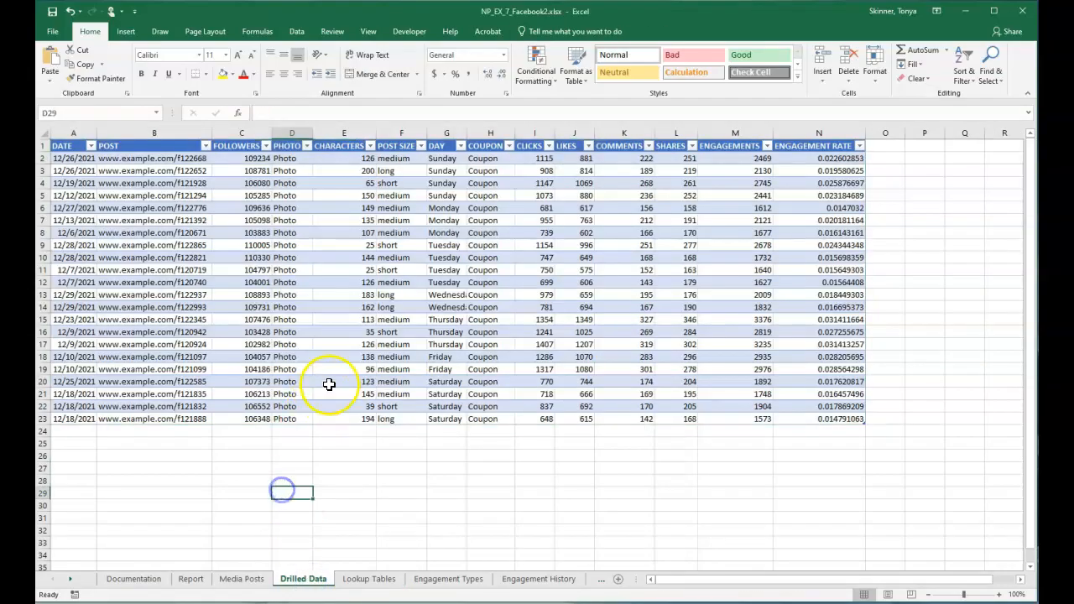
pyautogui.click(188, 579)
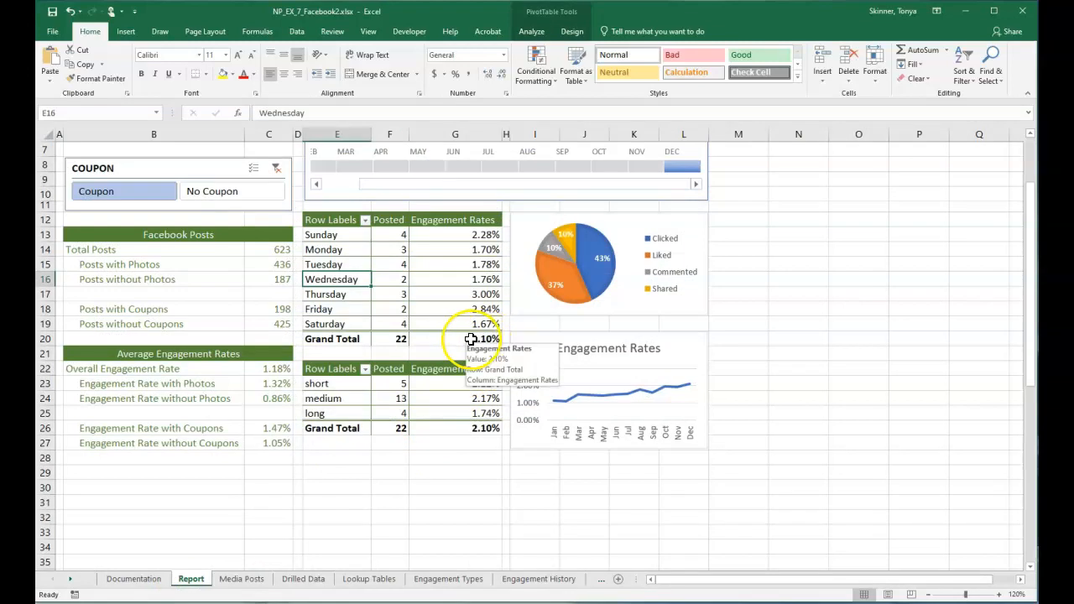
pyautogui.click(307, 579)
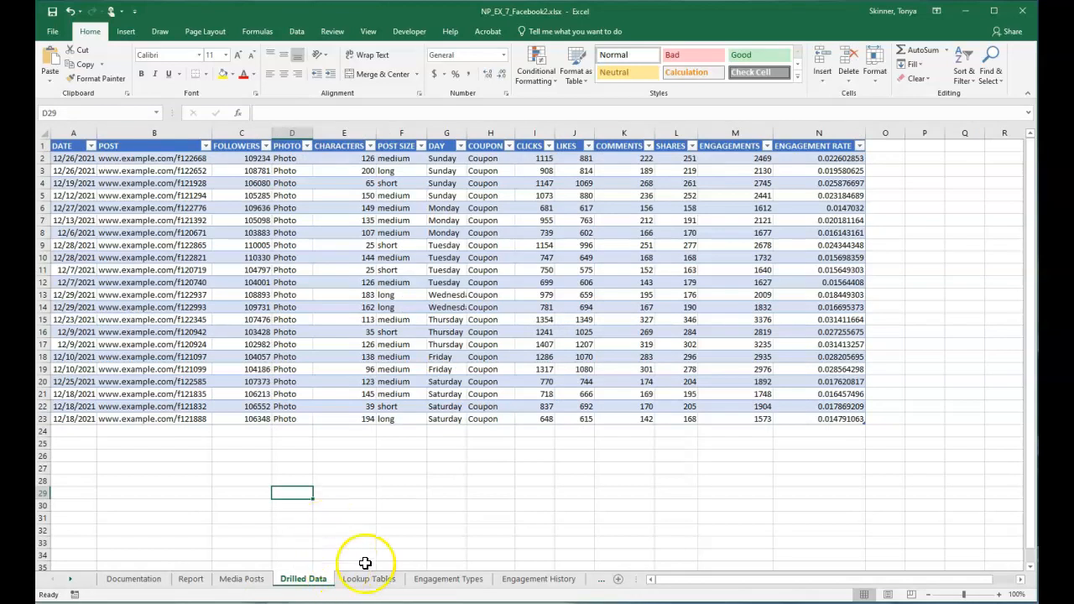
# - Look through the Documentation, Lookup Tables and Media Posts sheets to review the workbook's supporting content
pyautogui.click(135, 579)
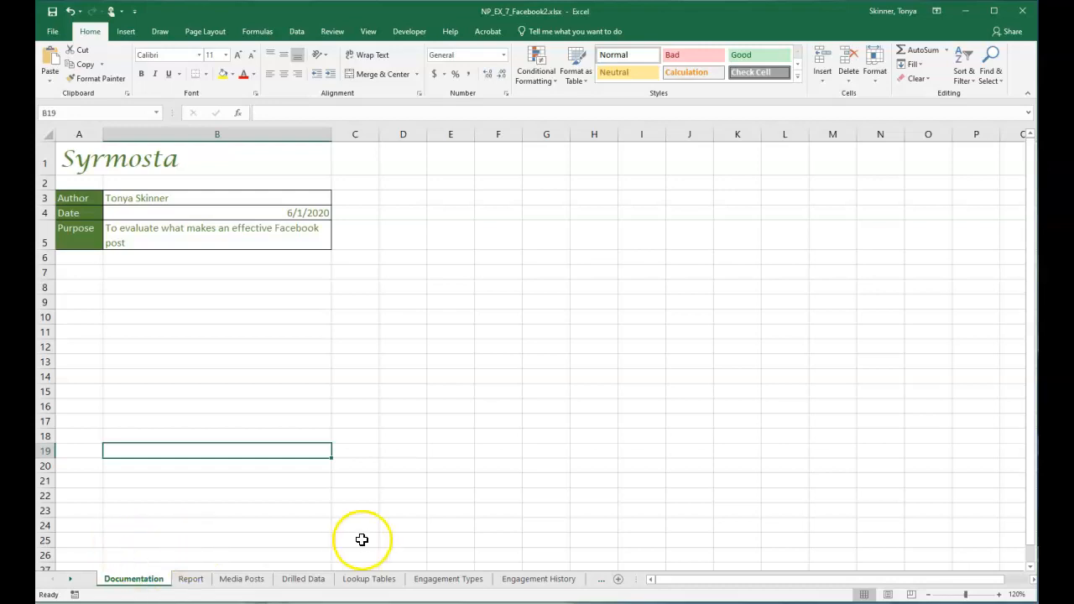
pyautogui.click(324, 579)
pyautogui.click(367, 579)
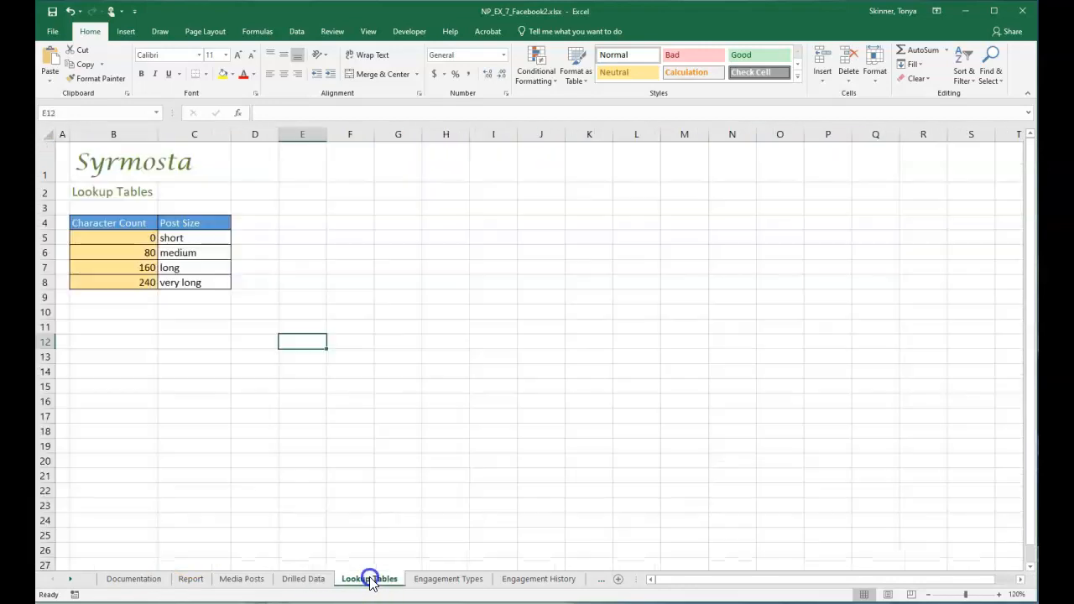
pyautogui.click(240, 579)
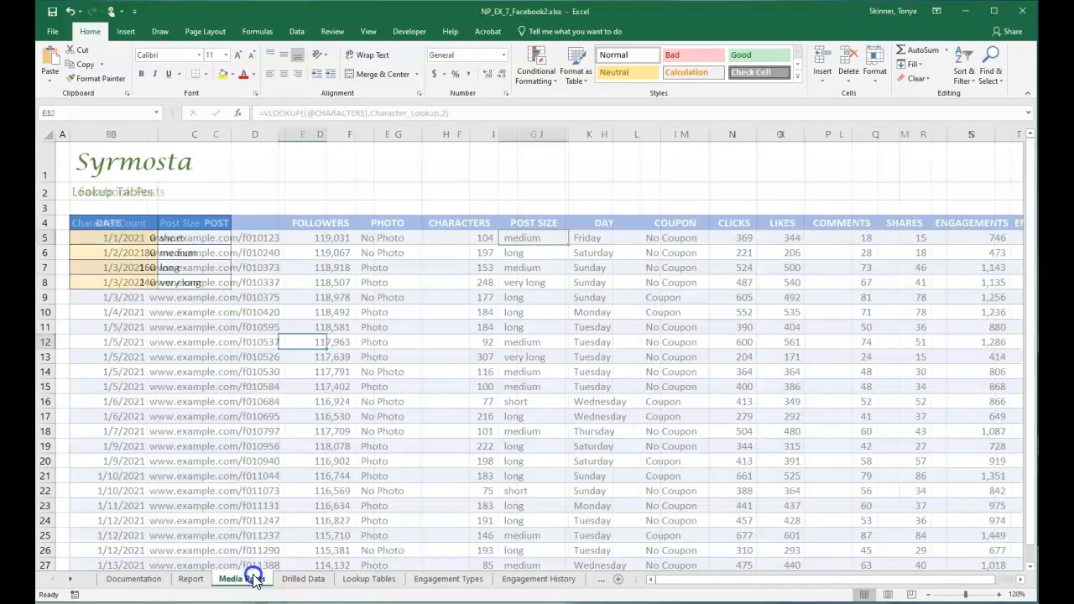
# - Show the PivotTable field list for the weekday engagement PivotTable on the Report sheet to examine its field layout
pyautogui.click(201, 581)
pyautogui.scroll(2, 419, 408)
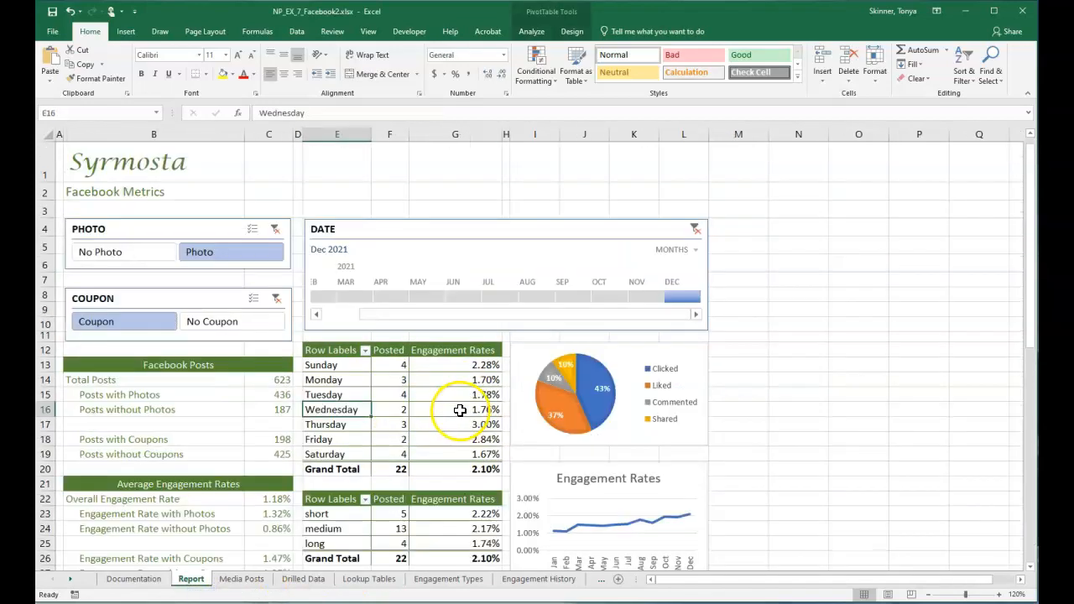
pyautogui.click(433, 410)
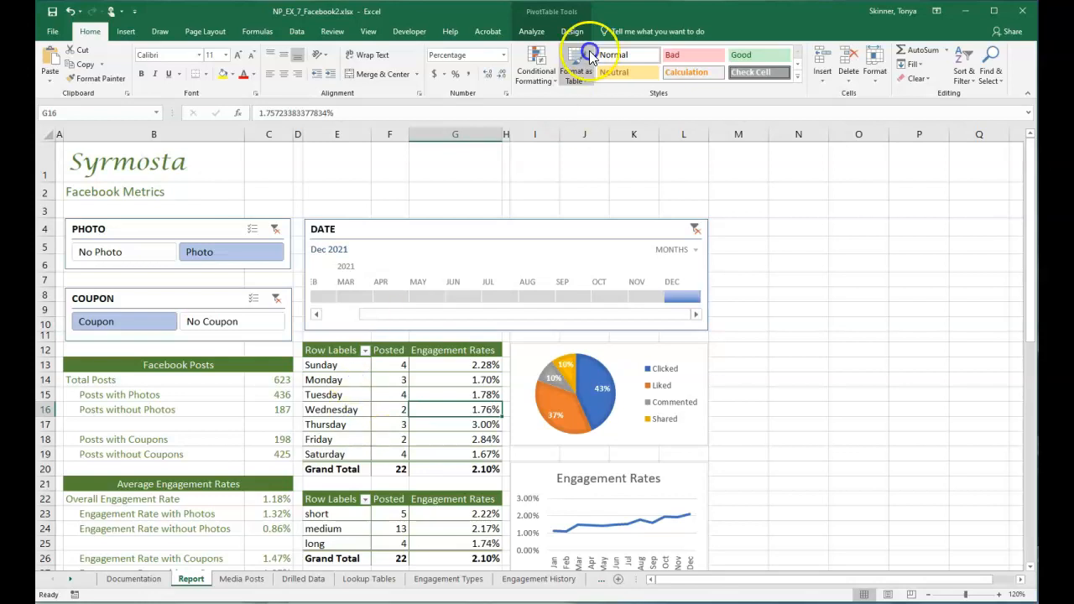
pyautogui.click(573, 31)
pyautogui.click(531, 31)
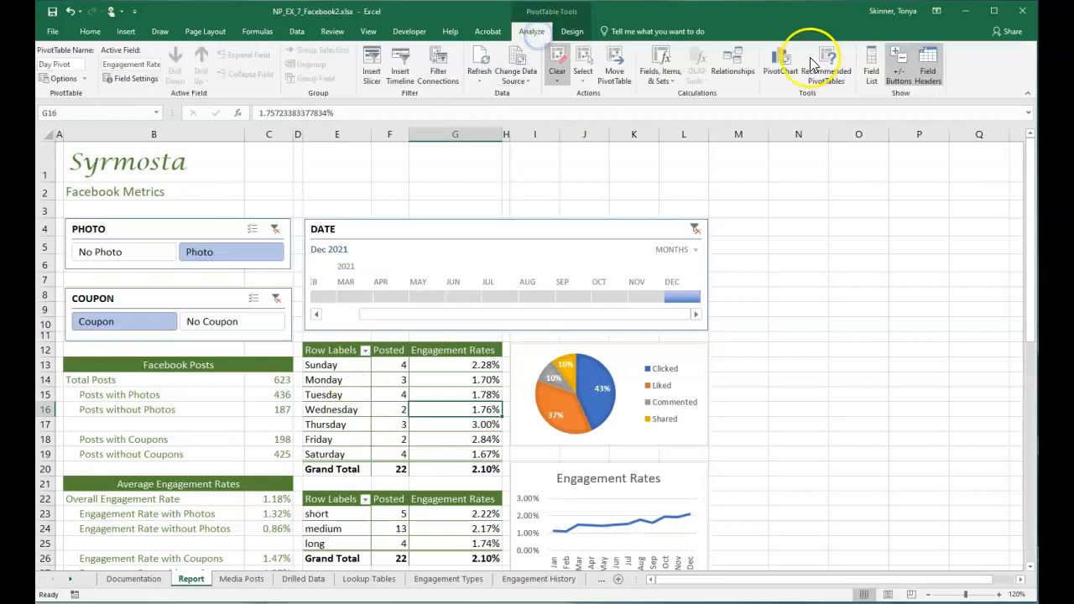
pyautogui.click(875, 75)
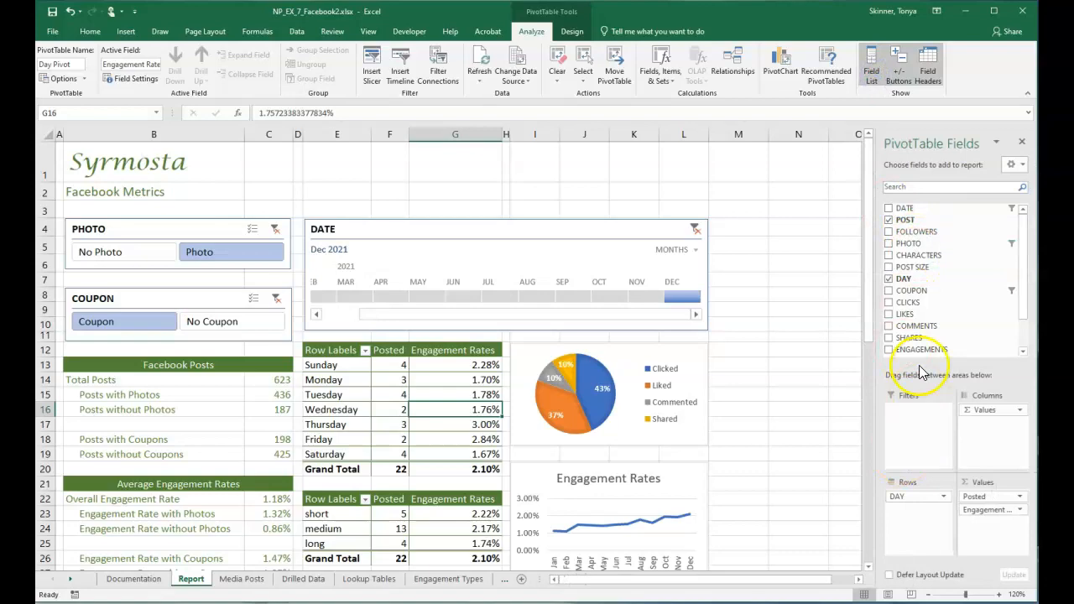